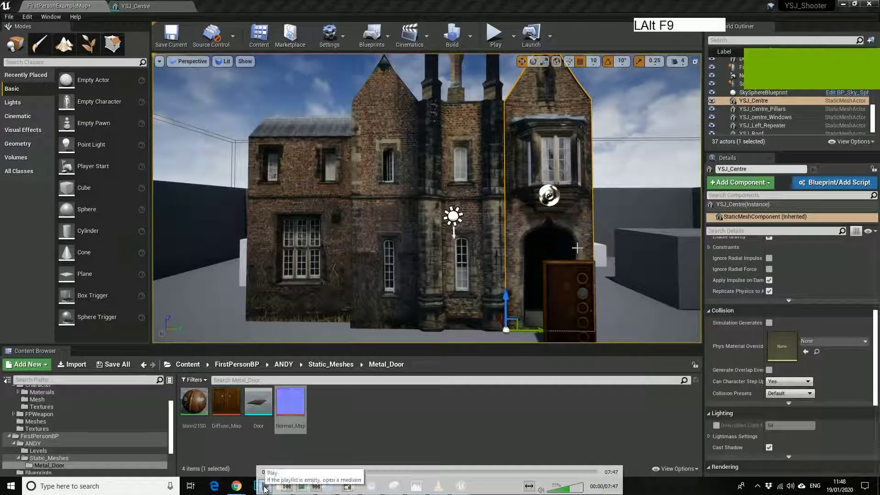
{"action": "left_click", "coordinate": [265, 487]}
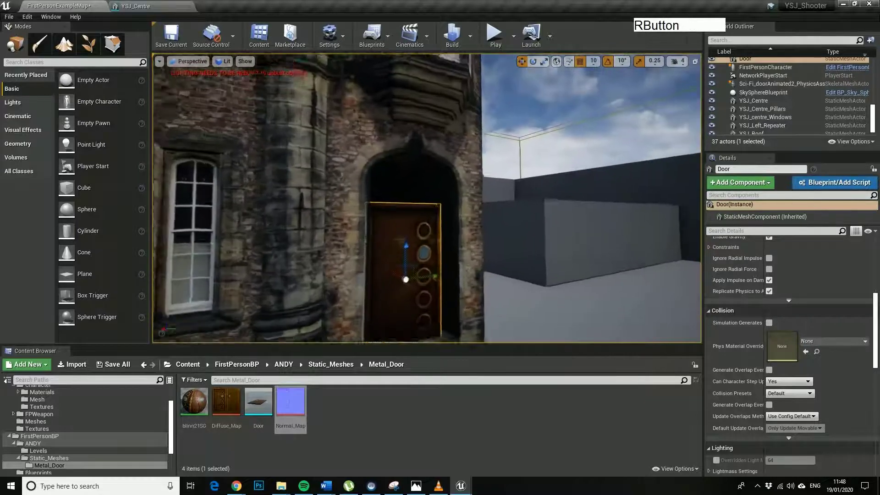
Move the wooden door against the left side of the archway and scale it slightly taller
{"action": "right_click_drag", "start_coordinate": [489, 224], "coordinate": [503, 223]}
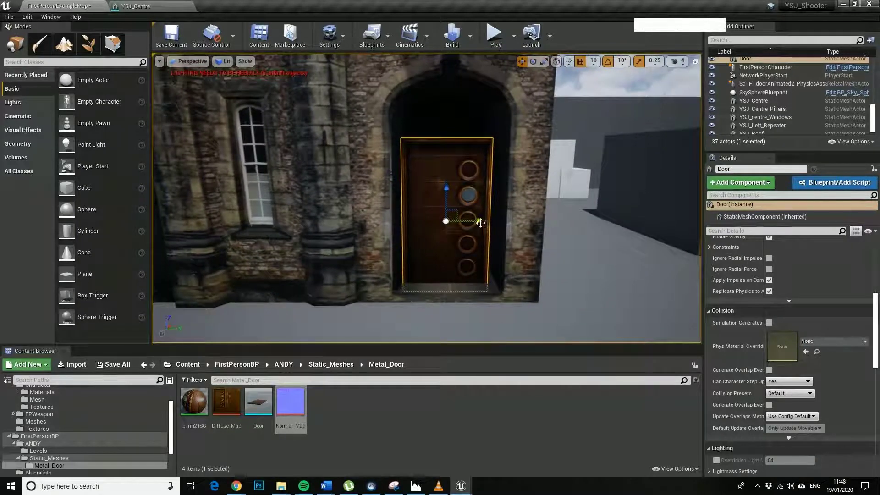
{"action": "left_click_drag", "start_coordinate": [480, 222], "coordinate": [428, 223]}
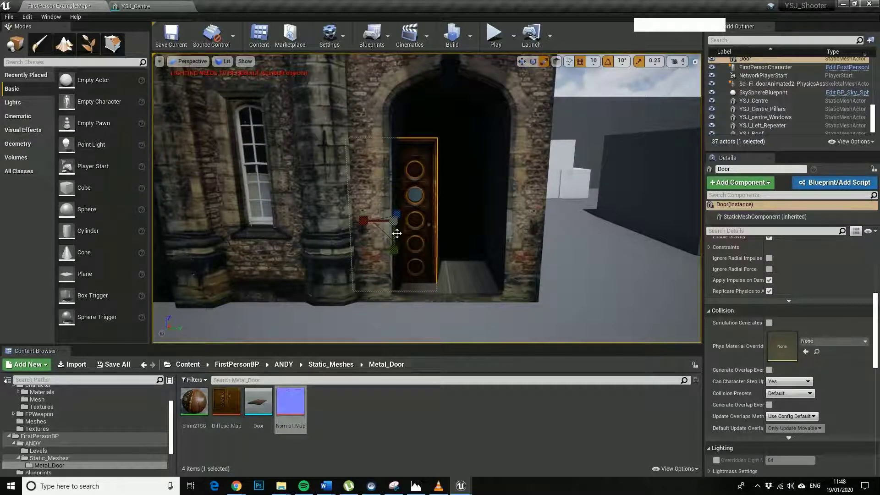
{"action": "mouse_move", "coordinate": [394, 250]}
{"action": "left_mouse_down"}
{"action": "mouse_move", "coordinate": [394, 263]}
{"action": "mouse_move", "coordinate": [395, 255]}
{"action": "left_mouse_up"}
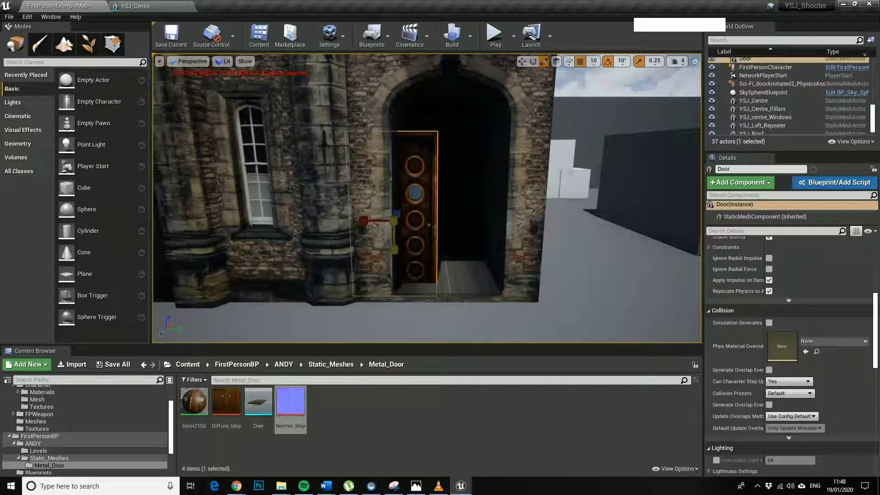
Scale the door uniformly to fill the left half of the archway, to about 12.75 × 13.5 × 13.0
{"action": "key", "text": "e"}
{"action": "left_click_drag", "start_coordinate": [394, 221], "coordinate": [393, 140]}
{"action": "key", "text": "w"}
{"action": "right_click_drag", "start_coordinate": [384, 146], "coordinate": [360, 129]}
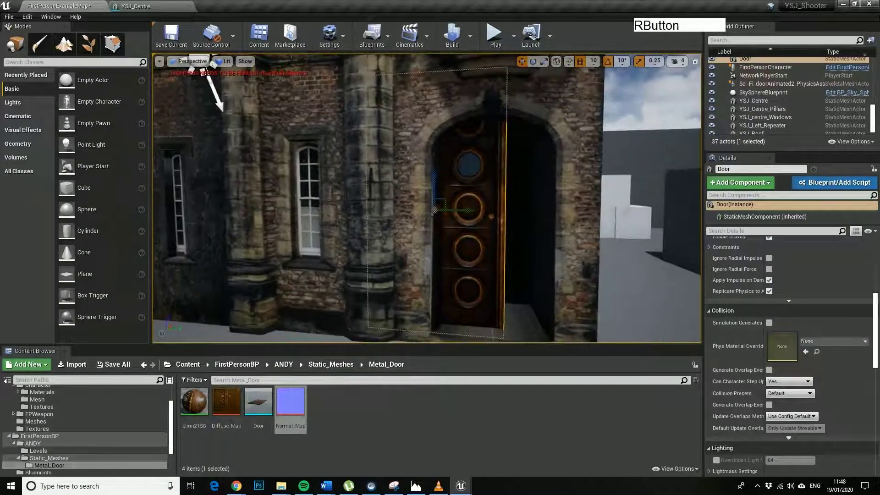
{"action": "key", "text": "r"}
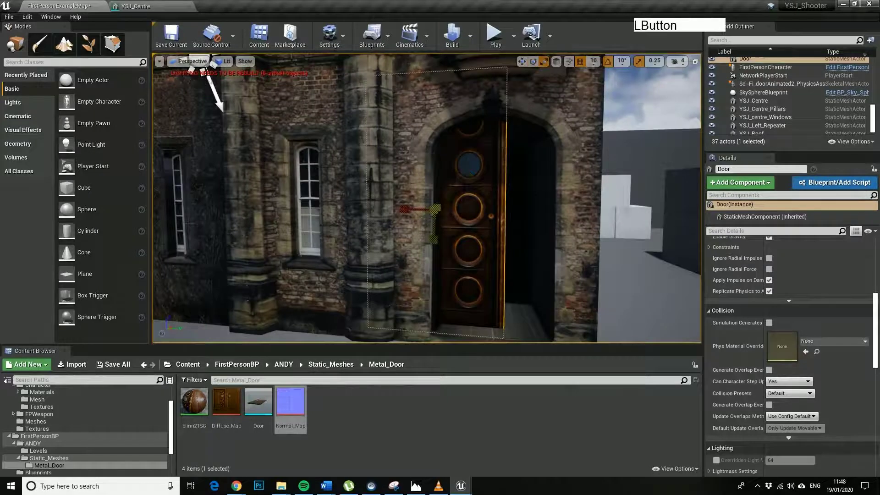
{"action": "right_click_drag", "start_coordinate": [408, 219], "coordinate": [530, 197]}
{"action": "key", "text": "w"}
{"action": "left_click_drag", "start_coordinate": [530, 197], "coordinate": [514, 202]}
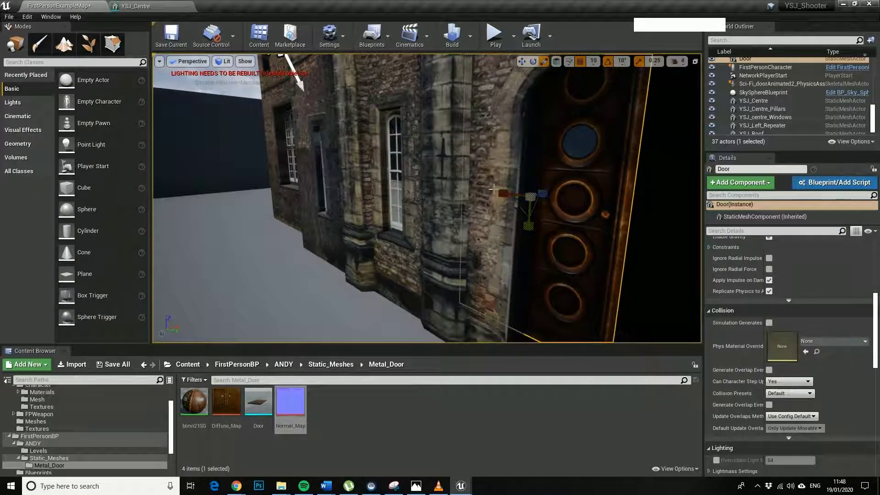
{"action": "right_click_drag", "start_coordinate": [493, 190], "coordinate": [494, 203]}
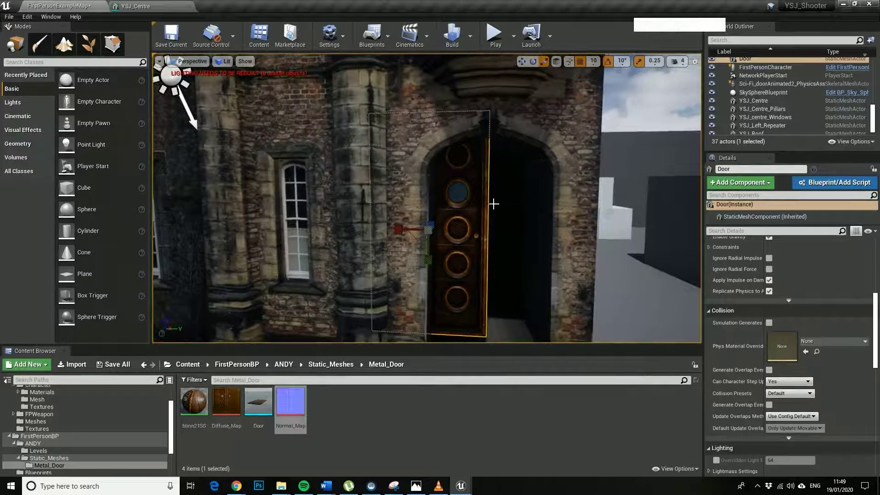
Lower the door to the threshold of the archway, at about Z 350
{"action": "key", "text": "w"}
{"action": "left_click_drag", "start_coordinate": [426, 202], "coordinate": [427, 209]}
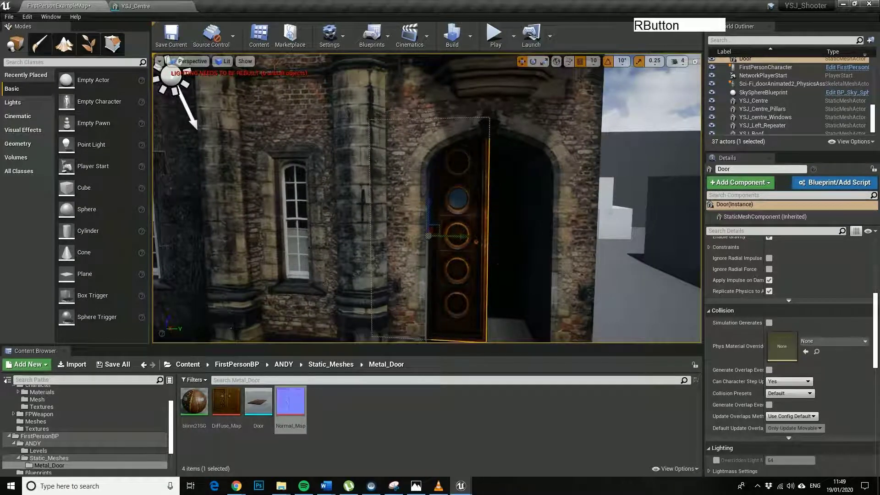
{"action": "mouse_move", "coordinate": [390, 197]}
{"action": "right_mouse_down"}
{"action": "mouse_move", "coordinate": [392, 215]}
{"action": "mouse_move", "coordinate": [391, 197]}
{"action": "right_mouse_up"}
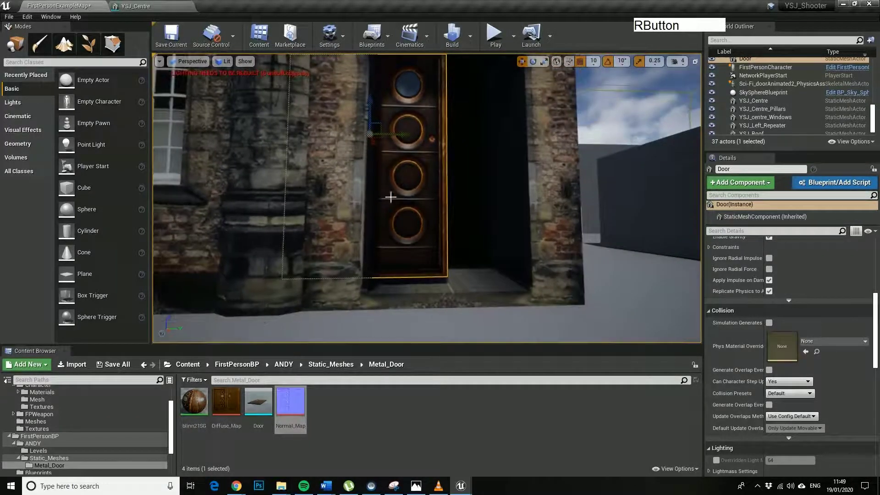
{"action": "left_click_drag", "start_coordinate": [372, 103], "coordinate": [373, 117]}
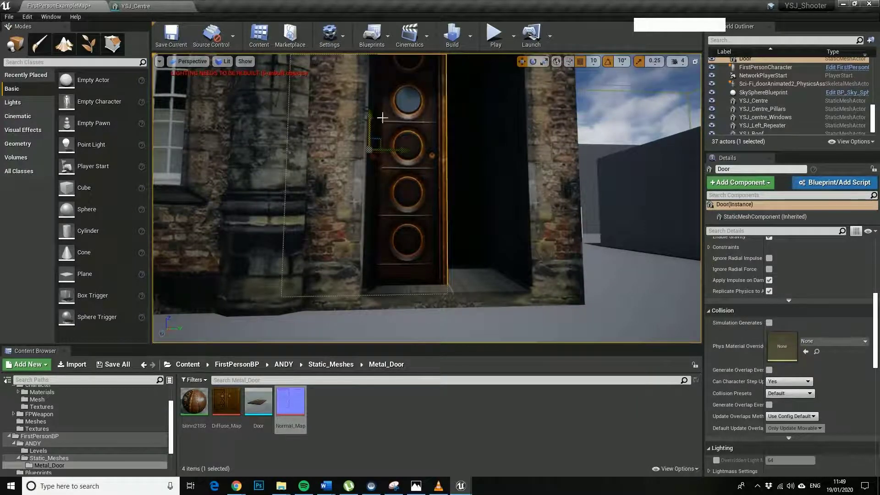
{"action": "key", "text": "w"}
Duplicate the door and place the copy to the right of the archway at Y 320
{"action": "right_click_drag", "start_coordinate": [382, 118], "coordinate": [417, 165]}
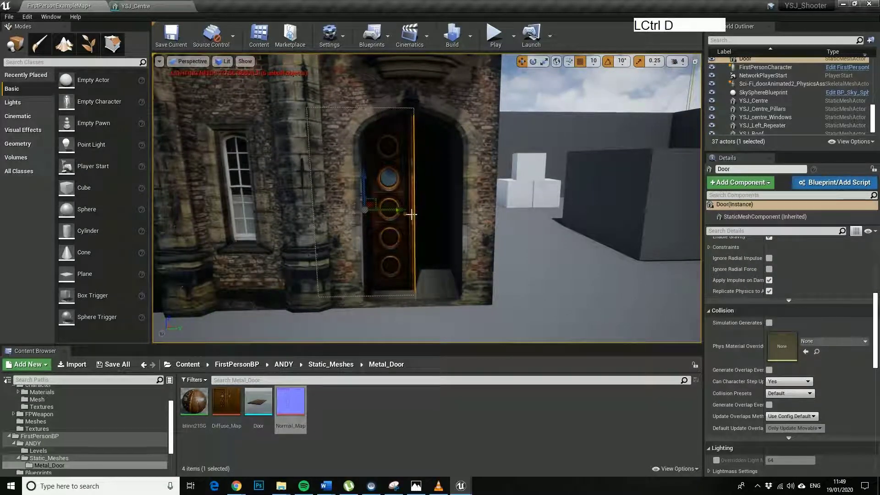
{"action": "left_click_drag", "start_coordinate": [411, 214], "coordinate": [539, 210]}
{"action": "key", "text": "ctrl+v"}
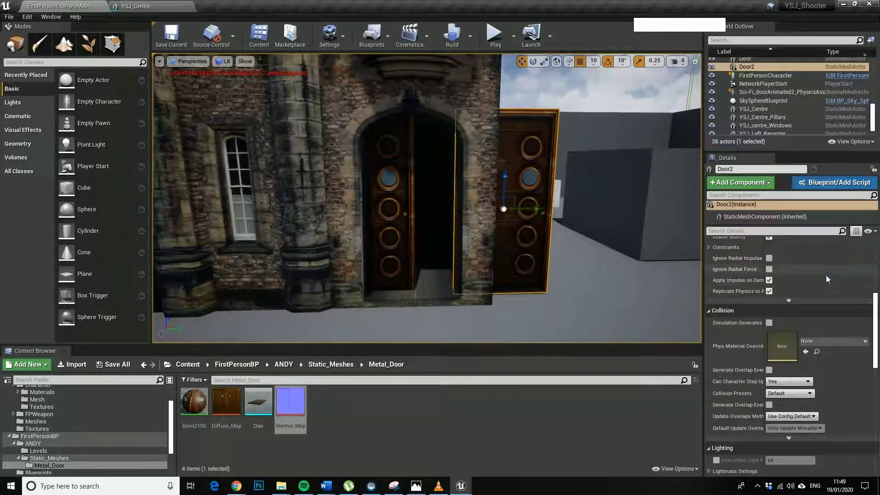
Try to mirror the copied door with a Y scale of -13.5, and restore the scale to 13.5
{"action": "scroll", "coordinate": [857, 287], "scroll_direction": "up", "scroll_amount": 6}
{"action": "scroll", "coordinate": [868, 295], "scroll_direction": "up", "scroll_amount": 2}
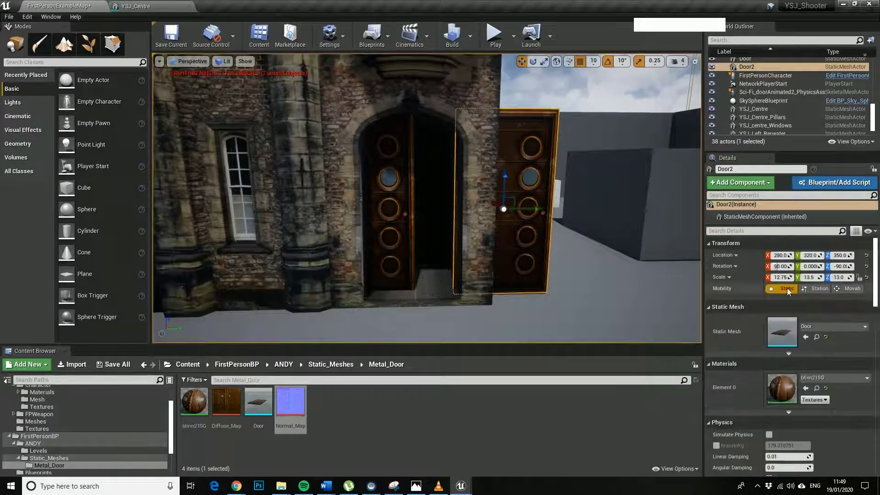
{"action": "left_click", "coordinate": [809, 278]}
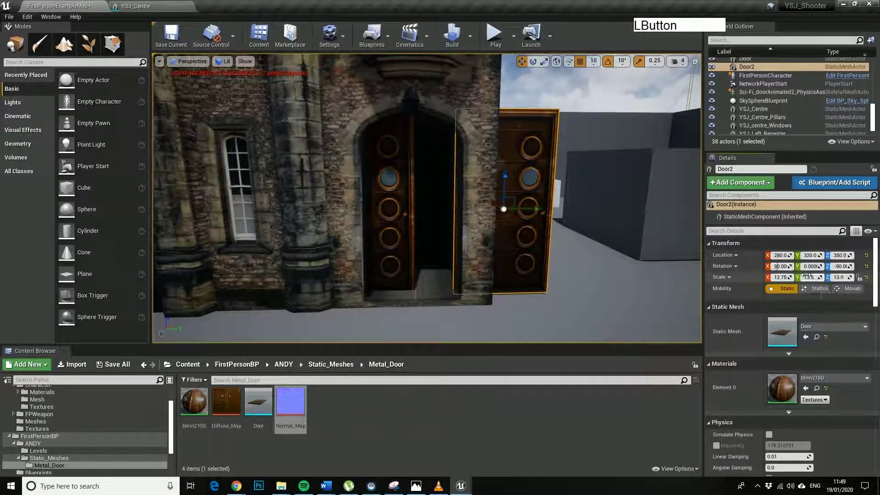
{"action": "left_click", "coordinate": [807, 278]}
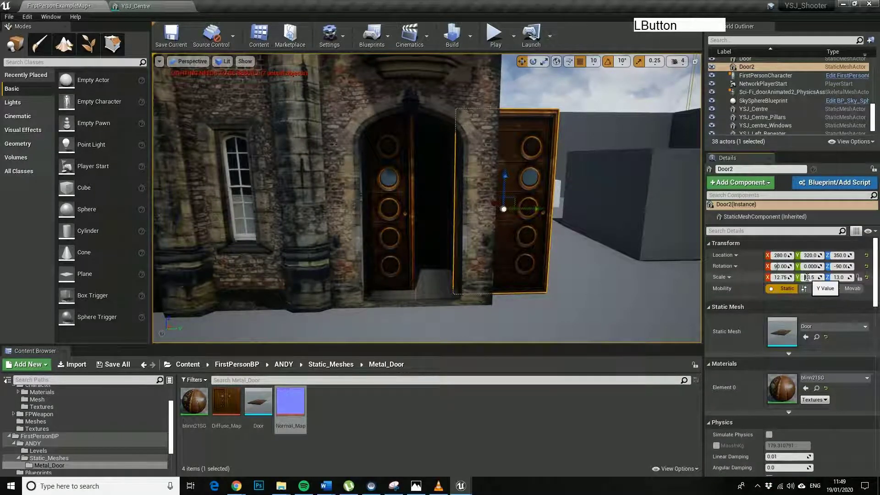
{"action": "key", "text": "Return"}
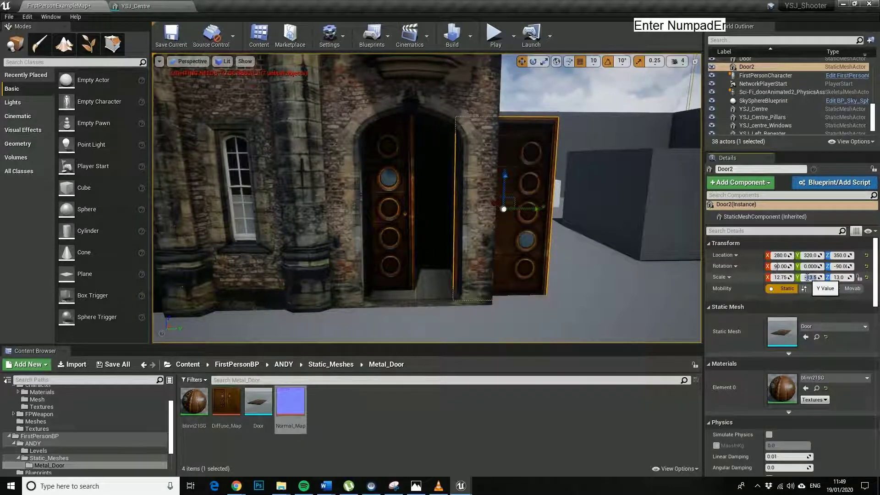
{"action": "key", "text": "ctrl"}
{"action": "key", "text": "ctrl+z"}
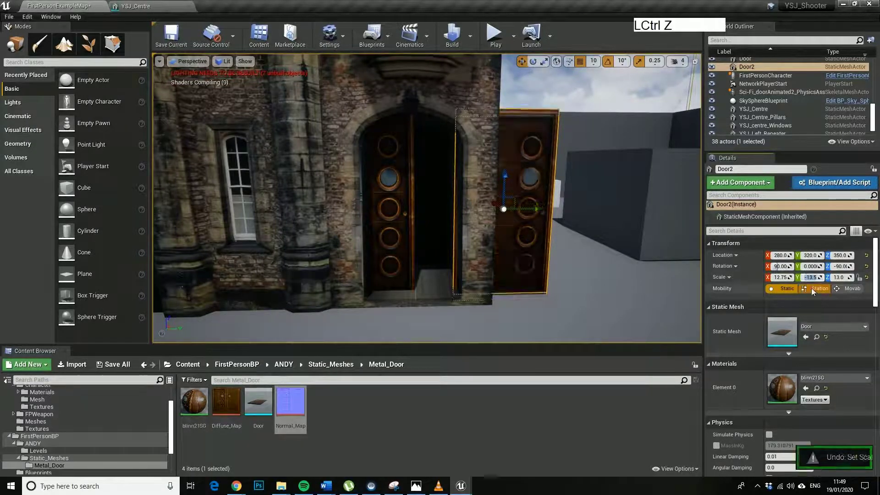
{"action": "left_click", "coordinate": [808, 278]}
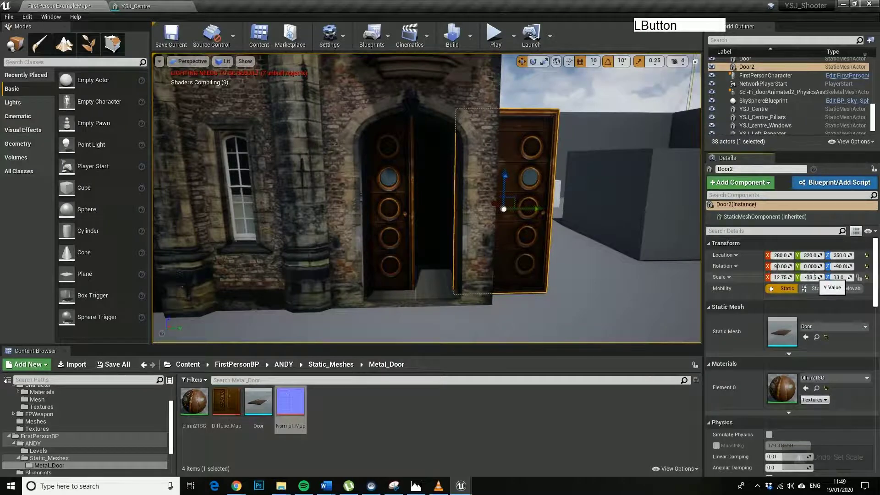
{"action": "key", "text": "Right"}
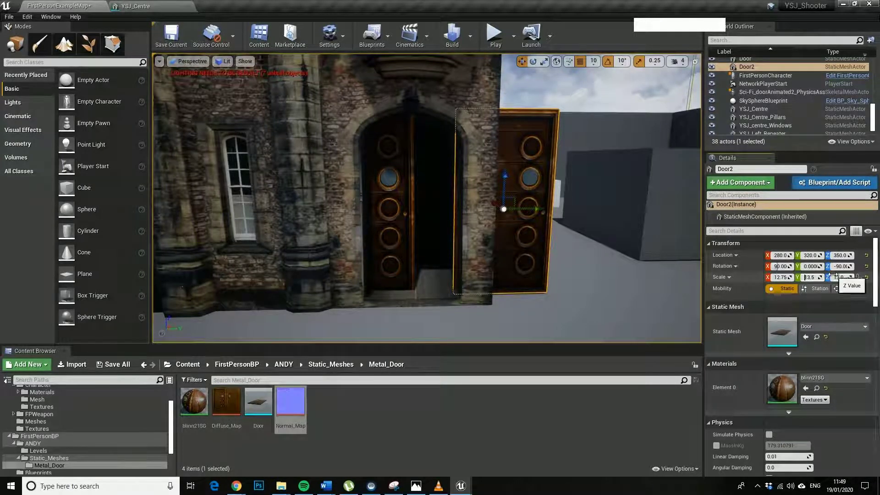
Try to mirror the copied door by negating its Z scale, and restore the scale to 13.0
{"action": "left_click", "coordinate": [835, 277]}
{"action": "left_click", "coordinate": [835, 277]}
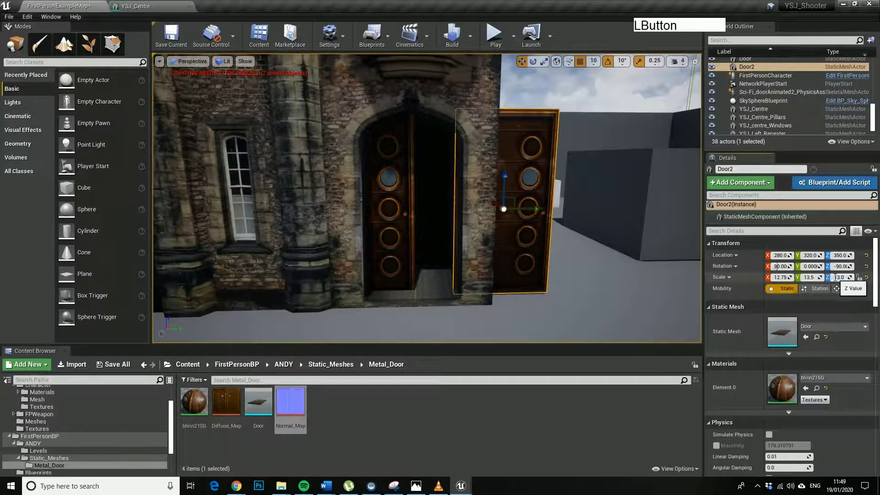
{"action": "key", "text": "Return"}
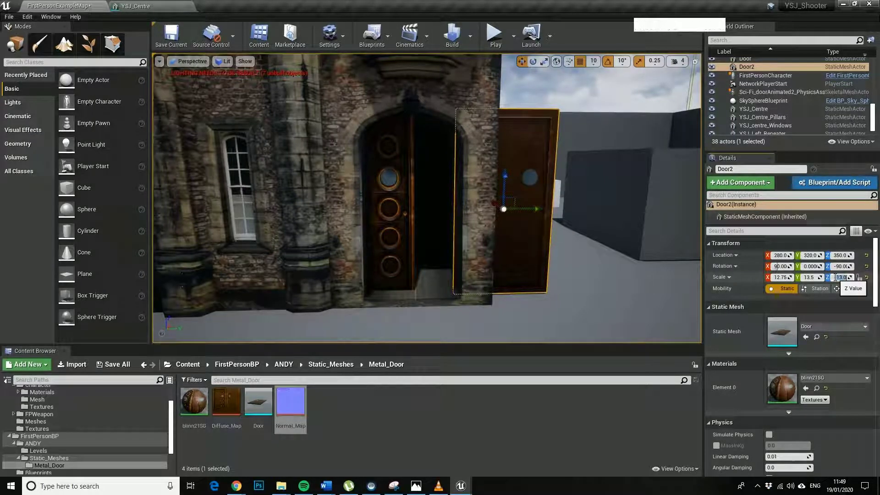
{"action": "left_click", "coordinate": [834, 277]}
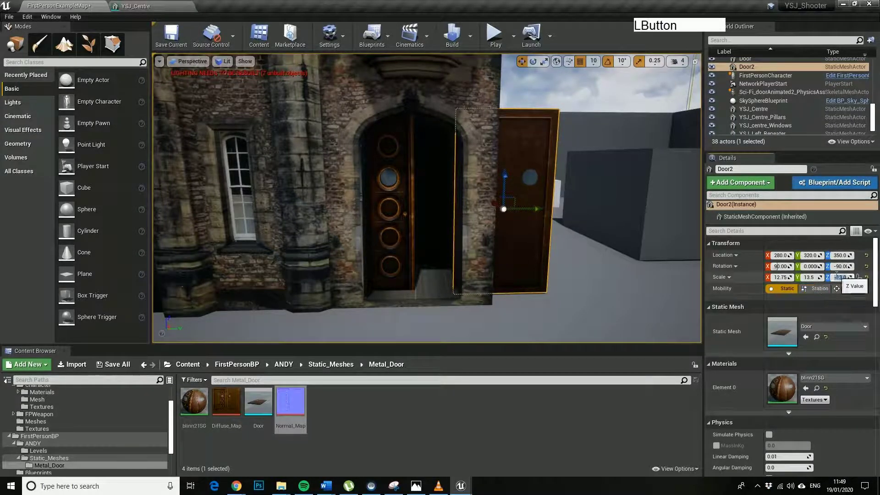
Mirror the copied door with an X scale of -12.75 and move it to Y 240 to close the archway's right half
{"action": "left_click", "coordinate": [774, 277]}
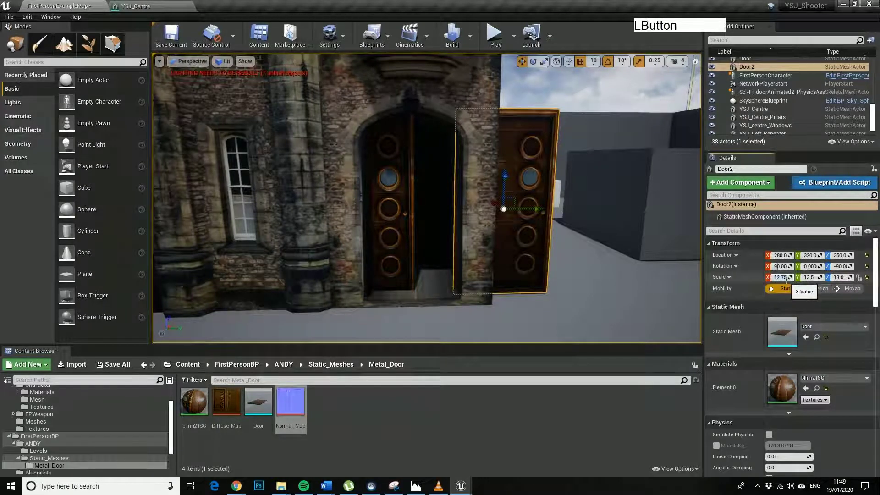
{"action": "key", "text": "KP_Enter"}
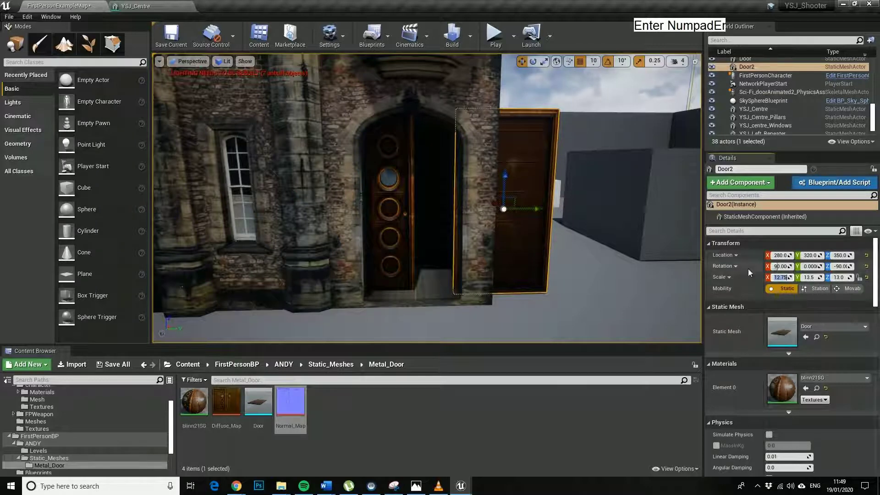
{"action": "left_click_drag", "start_coordinate": [542, 210], "coordinate": [504, 208]}
{"action": "mouse_move", "coordinate": [504, 209]}
{"action": "right_mouse_down"}
{"action": "mouse_move", "coordinate": [502, 201]}
{"action": "mouse_move", "coordinate": [502, 215]}
{"action": "mouse_move", "coordinate": [495, 210]}
{"action": "right_mouse_up"}
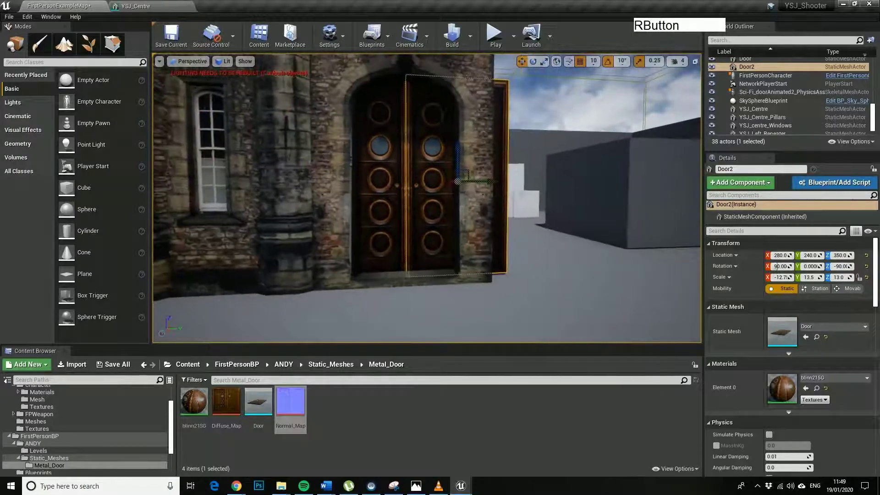
Duplicate the centre pillars section and move the copy to the right of the door section, at about Y 630
{"action": "left_click", "coordinate": [518, 275]}
{"action": "right_click_drag", "start_coordinate": [517, 275], "coordinate": [471, 248]}
{"action": "key", "text": "a"}
{"action": "key", "text": "s"}
{"action": "key", "text": "w"}
{"action": "left_click", "coordinate": [471, 249]}
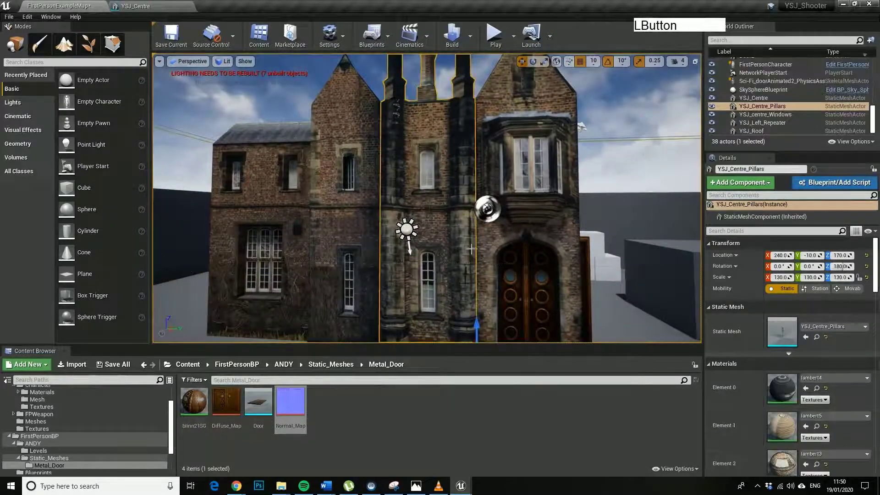
{"action": "key", "text": "ctrl+v"}
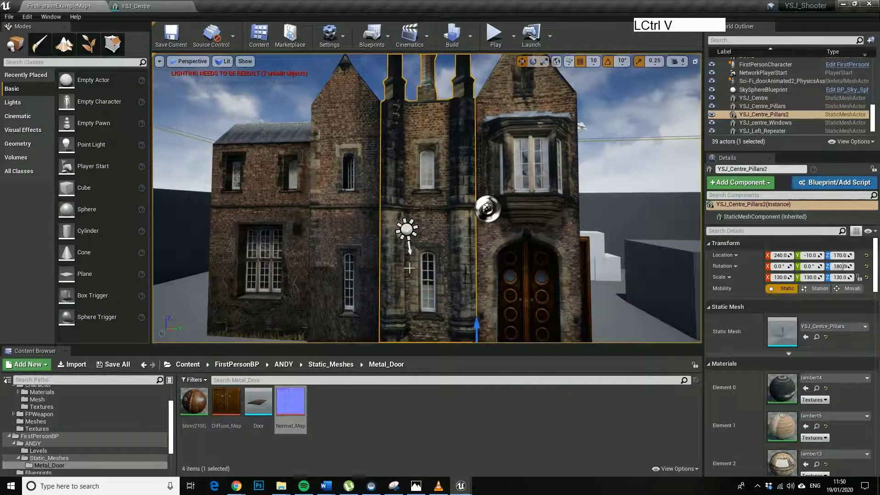
{"action": "right_click_drag", "start_coordinate": [431, 253], "coordinate": [431, 257]}
{"action": "left_click_drag", "start_coordinate": [471, 279], "coordinate": [670, 284]}
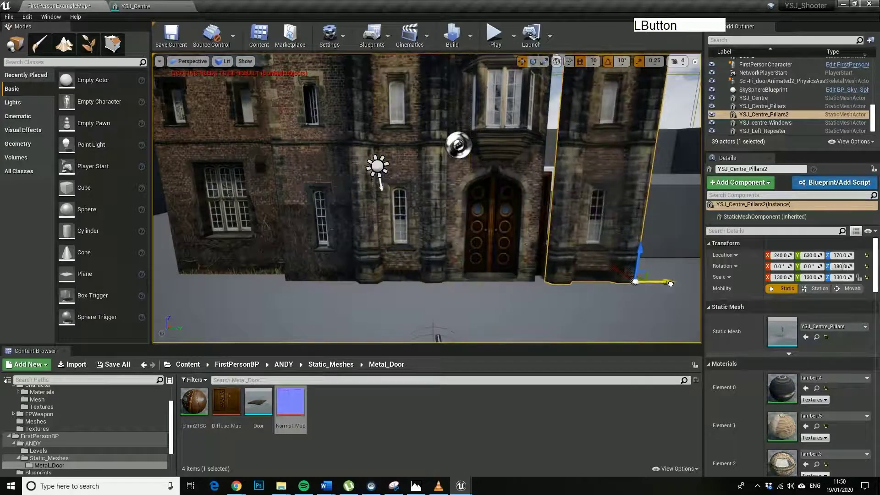
Close the gap between the copied pillars and the door section, using a position snap size of 5 for the final nudge
{"action": "key", "text": "d"}
{"action": "right_click_drag", "start_coordinate": [664, 290], "coordinate": [633, 339]}
{"action": "key", "text": "w"}
{"action": "left_click_drag", "start_coordinate": [633, 338], "coordinate": [616, 336]}
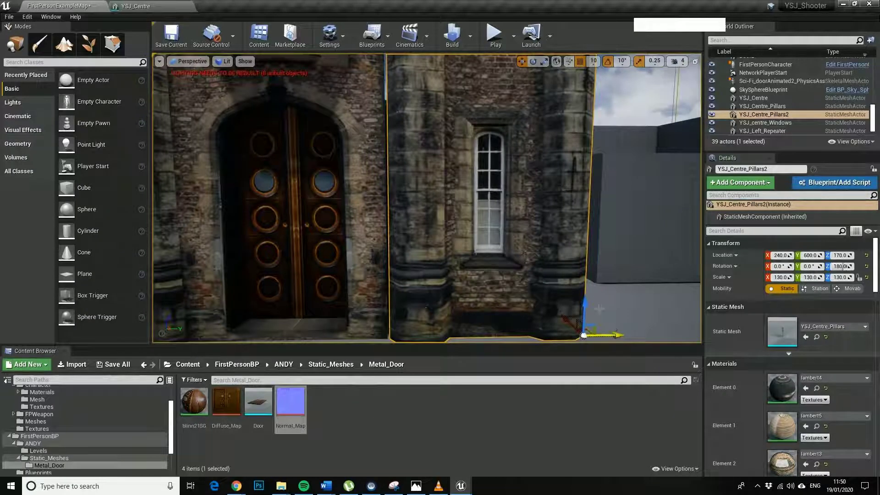
{"action": "left_click", "coordinate": [594, 62]}
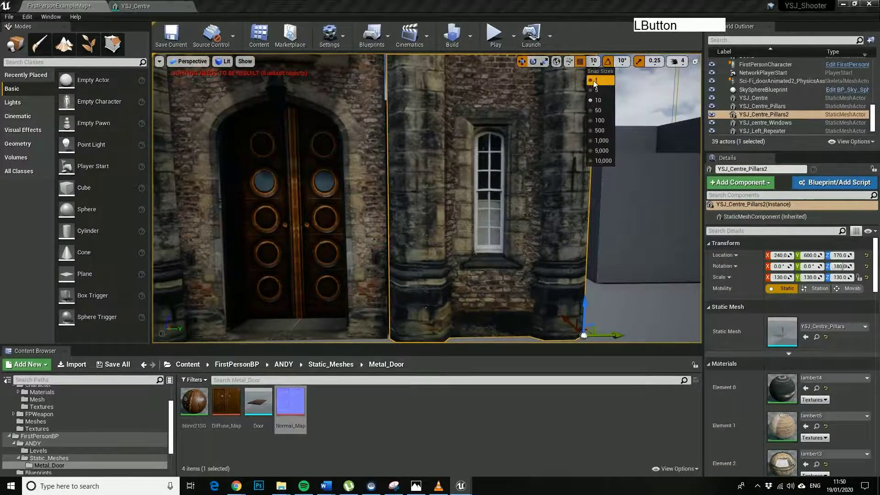
{"action": "left_click", "coordinate": [601, 97]}
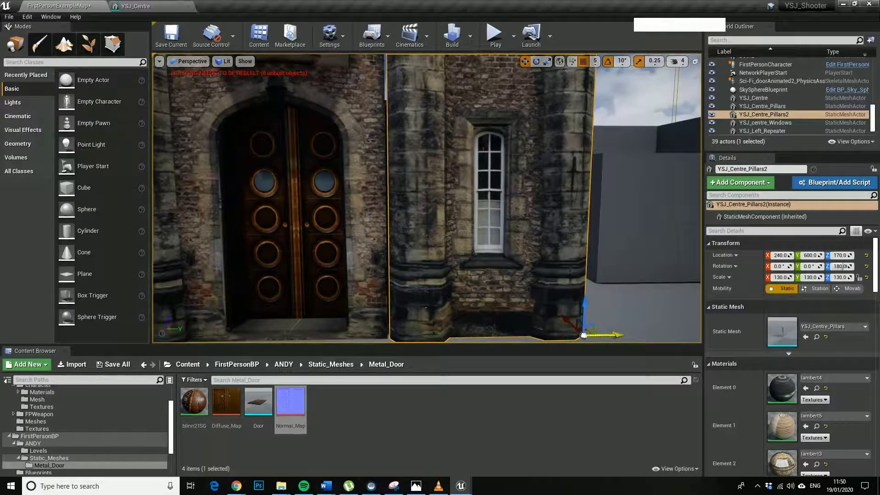
{"action": "left_click_drag", "start_coordinate": [615, 335], "coordinate": [612, 335]}
Duplicate the centre windows section and move the copy to the right of the copied pillars, at Y 1235
{"action": "key", "text": "s"}
{"action": "right_click_drag", "start_coordinate": [540, 307], "coordinate": [472, 259]}
{"action": "left_click", "coordinate": [524, 308]}
{"action": "key", "text": "w"}
{"action": "key", "text": "w"}
{"action": "key", "text": "a"}
{"action": "key", "text": "s"}
{"action": "left_click", "coordinate": [315, 189]}
{"action": "right_click_drag", "start_coordinate": [378, 203], "coordinate": [401, 204]}
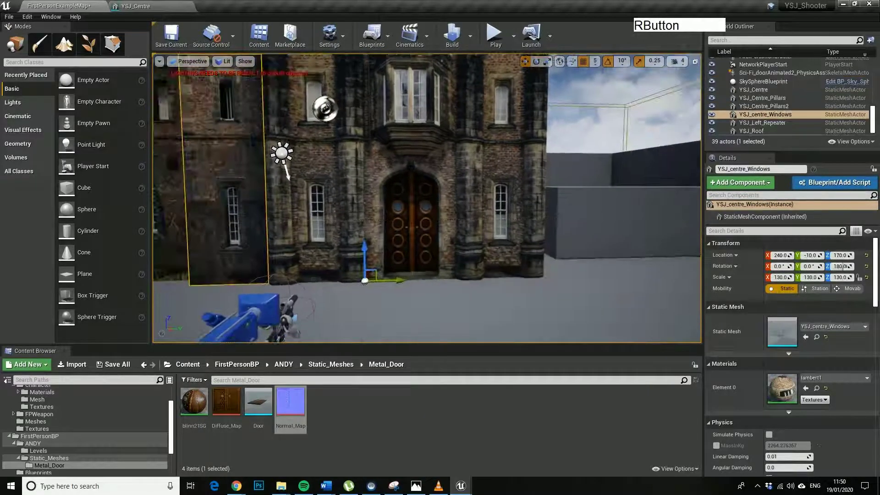
{"action": "key", "text": "ctrl+v"}
{"action": "left_click_drag", "start_coordinate": [394, 280], "coordinate": [541, 281]}
{"action": "key", "text": "d"}
{"action": "right_click_drag", "start_coordinate": [541, 281], "coordinate": [541, 280]}
Mirror the copied windows section by negating its X scale
{"action": "left_click", "coordinate": [778, 276]}
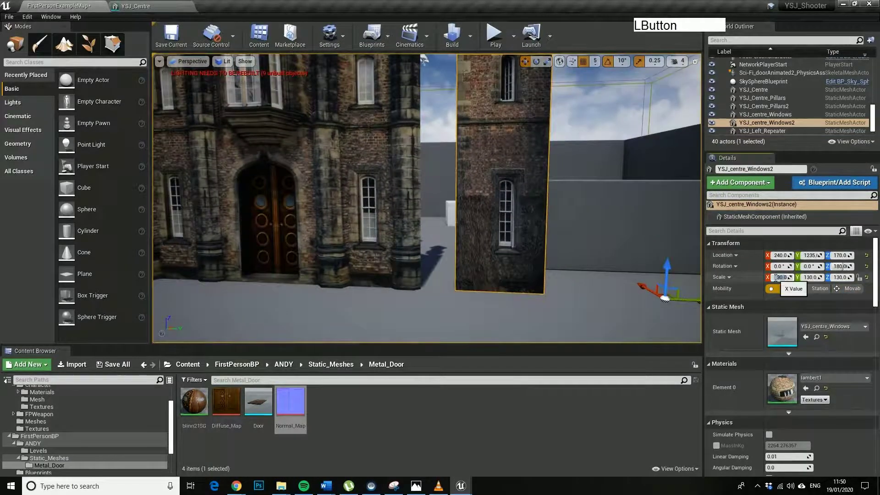
{"action": "key", "text": "Return"}
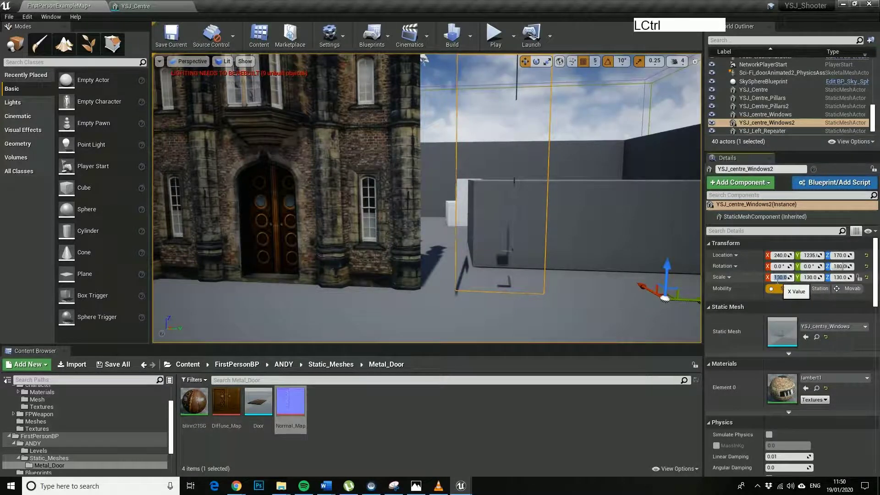
Undo the X mirroring of the copied windows section, restoring its X scale to 130
{"action": "key", "text": "ctrl+z"}
{"action": "left_click", "coordinate": [756, 278]}
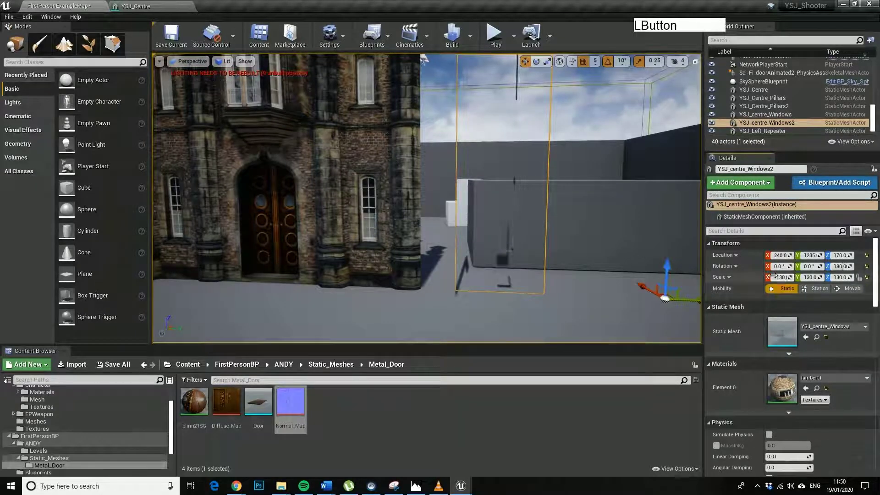
{"action": "left_click", "coordinate": [778, 277]}
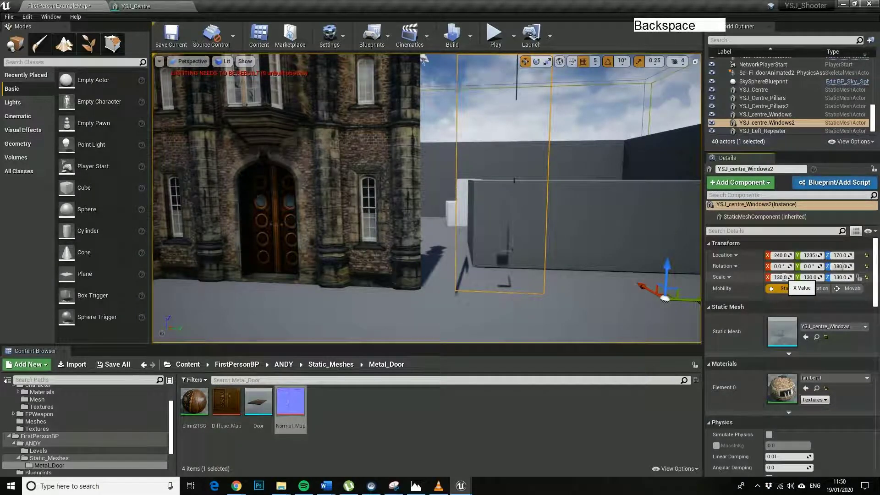
{"action": "key", "text": "Return"}
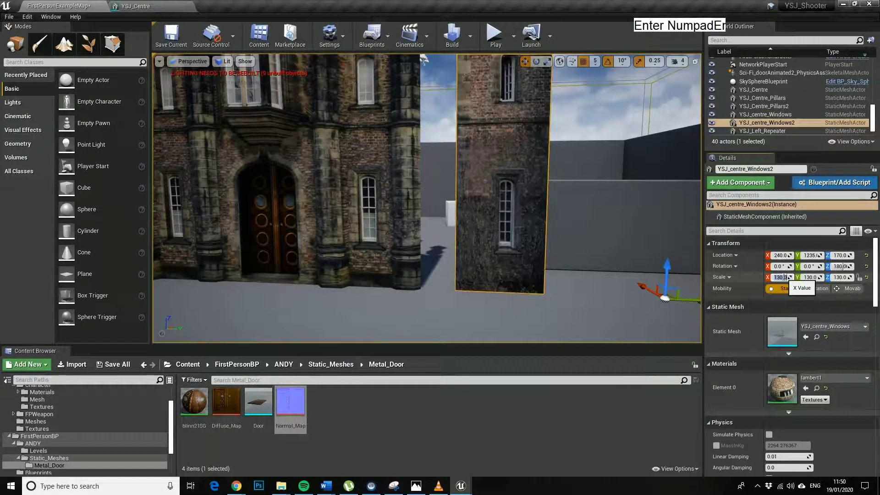
Try to mirror the copied windows section by negating its Z scale, and restore the scale to 130
{"action": "left_click", "coordinate": [808, 277]}
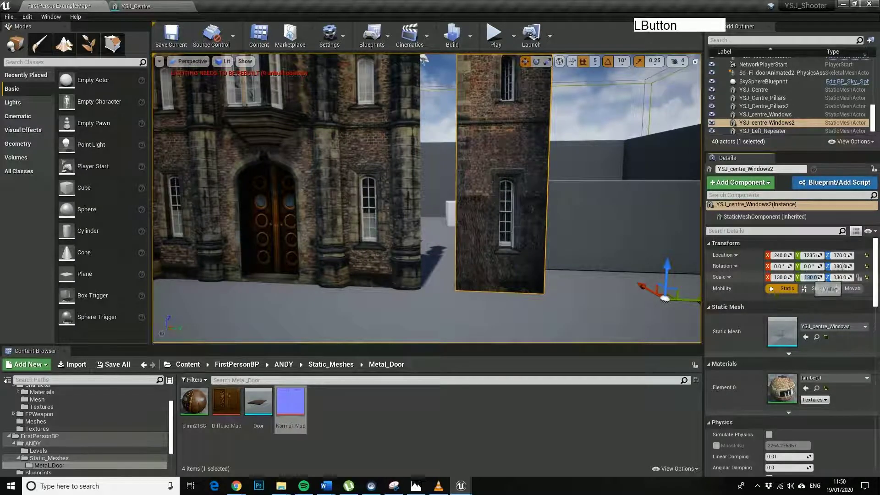
{"action": "left_click", "coordinate": [837, 277]}
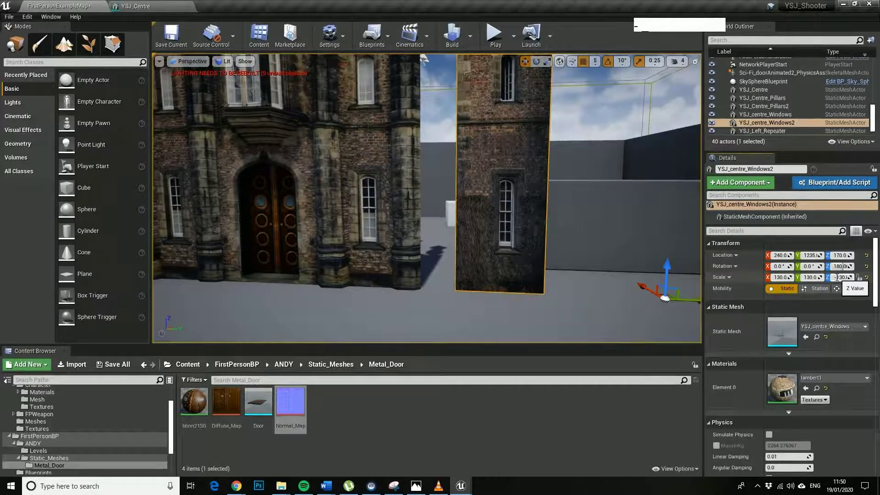
{"action": "key", "text": "Return"}
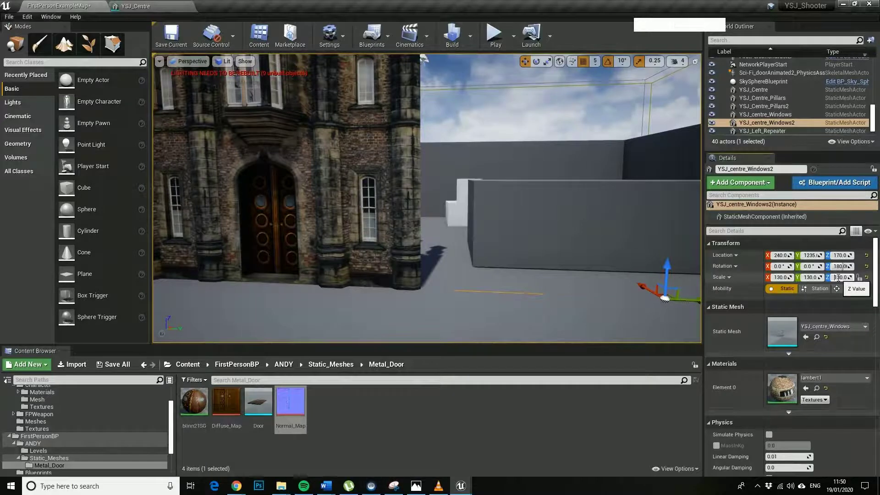
{"action": "key", "text": "Return"}
Try to mirror the copied windows section by negating its Y scale, and return the scale to 130
{"action": "left_click", "coordinate": [812, 276]}
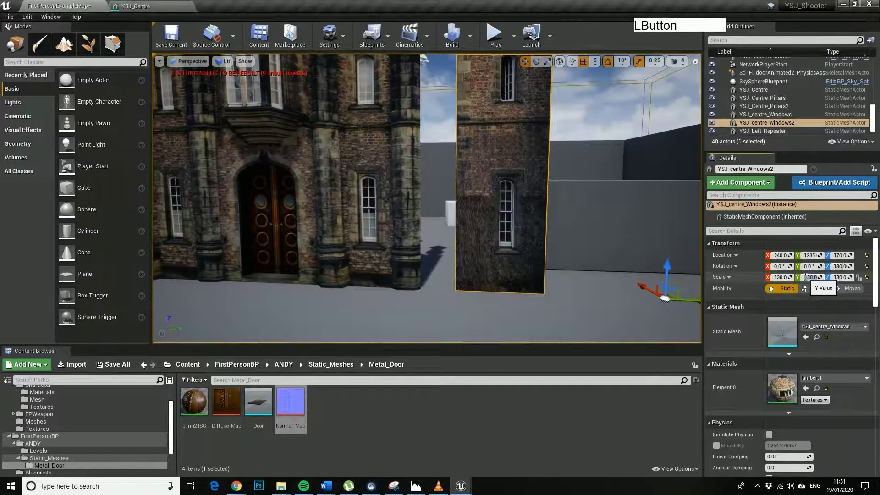
{"action": "key", "text": "Return"}
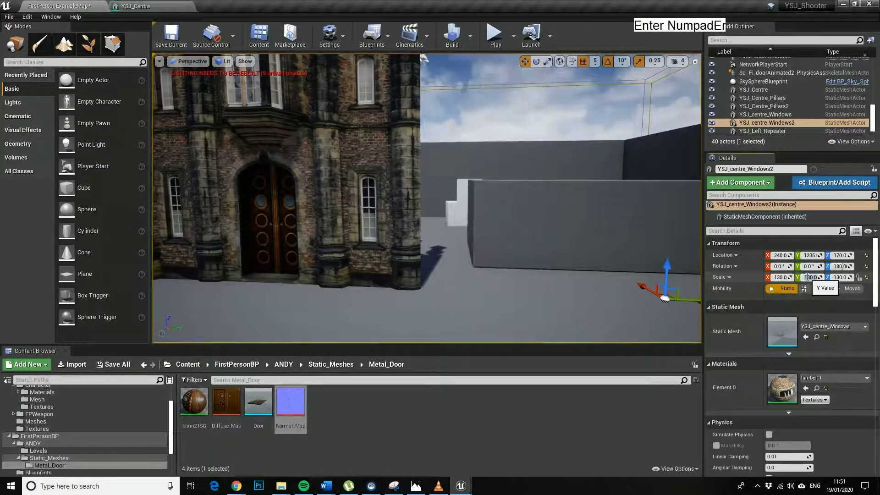
{"action": "left_click", "coordinate": [811, 277]}
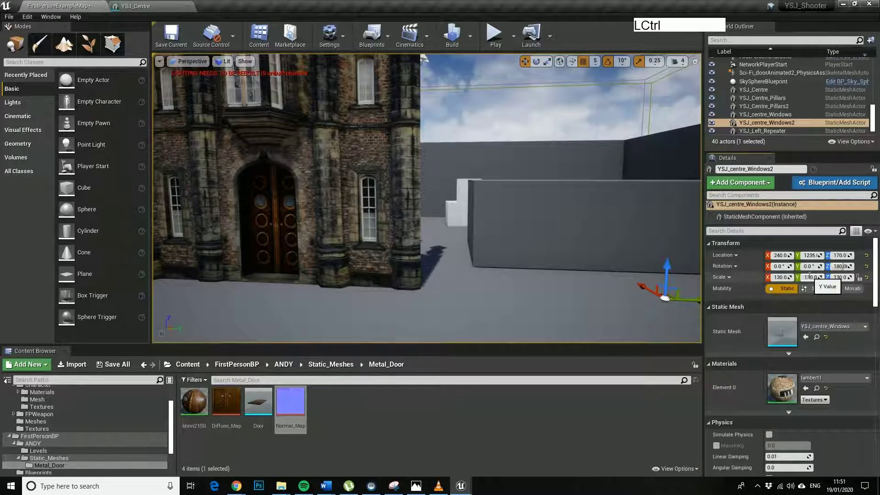
{"action": "key", "text": "Return"}
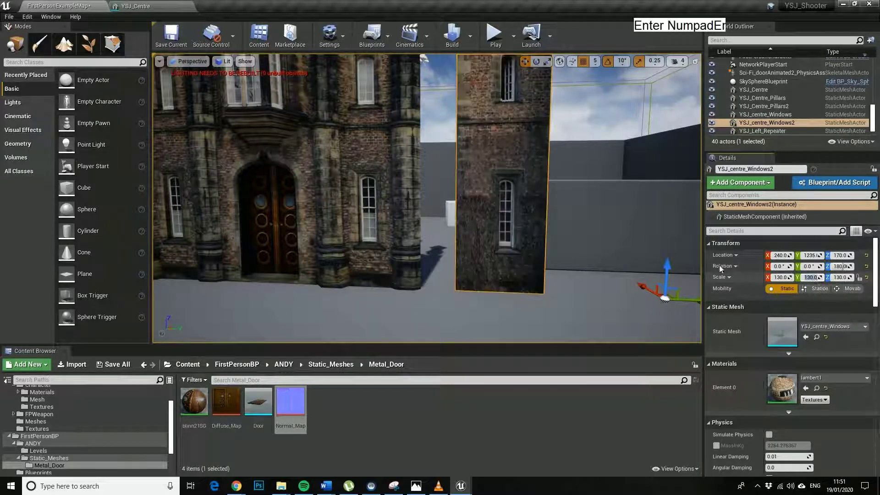
Move the mirrored windows section along Y to 290 so it sits against the outer side of the copied pillars
{"action": "right_click_drag", "start_coordinate": [550, 275], "coordinate": [161, 129]}
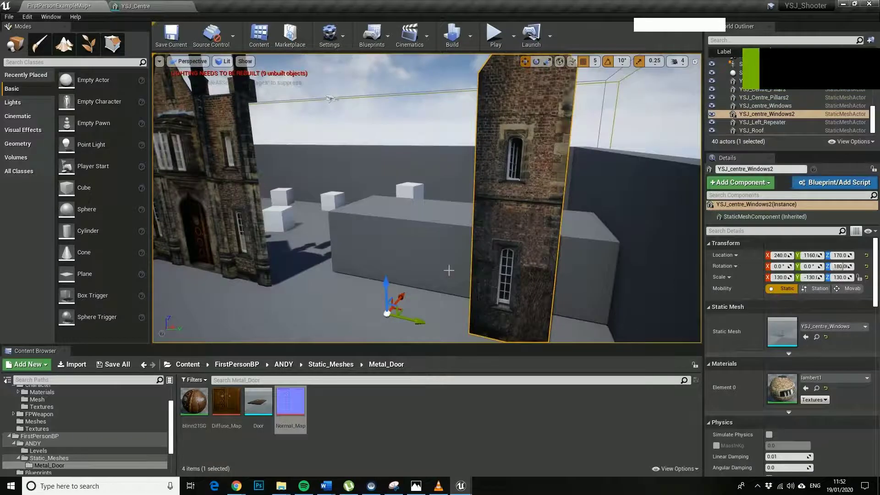
{"action": "right_click_drag", "start_coordinate": [451, 269], "coordinate": [570, 272]}
{"action": "key", "text": "a"}
{"action": "key", "text": "w"}
{"action": "mouse_move", "coordinate": [391, 212]}
{"action": "right_mouse_down"}
{"action": "mouse_move", "coordinate": [355, 210]}
{"action": "mouse_move", "coordinate": [391, 212]}
{"action": "right_mouse_up"}
{"action": "key", "text": "a"}
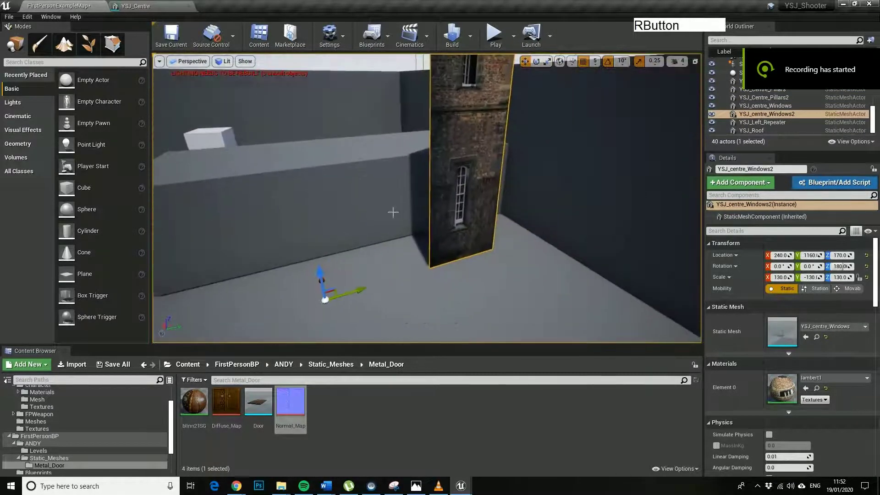
{"action": "right_click_drag", "start_coordinate": [341, 242], "coordinate": [340, 242]}
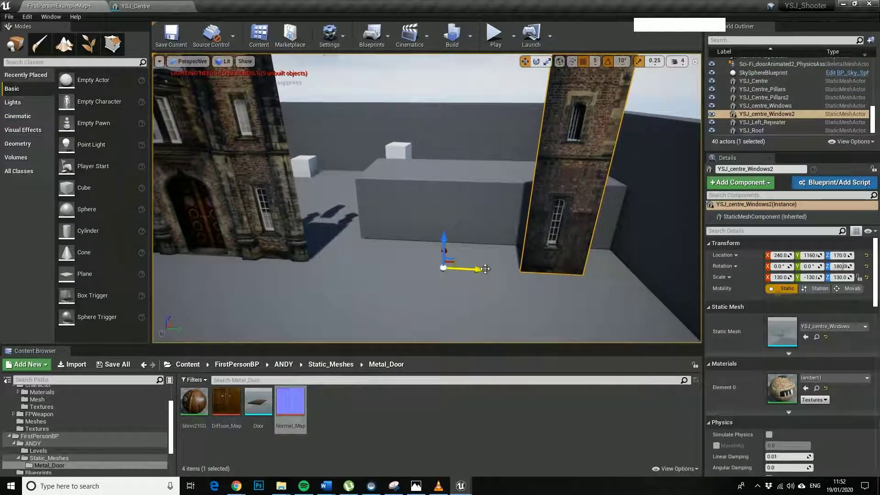
{"action": "left_click_drag", "start_coordinate": [484, 270], "coordinate": [275, 256]}
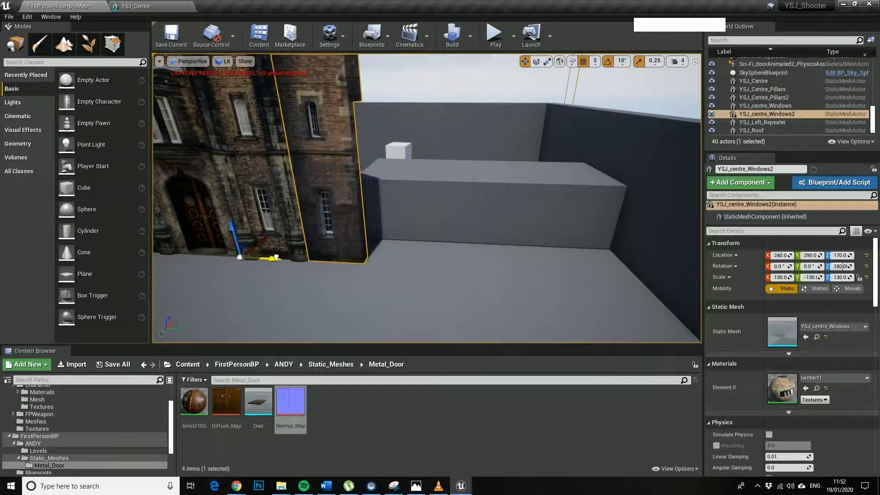
{"action": "right_click_drag", "start_coordinate": [275, 255], "coordinate": [275, 255]}
{"action": "key", "text": "w"}
{"action": "left_click_drag", "start_coordinate": [275, 255], "coordinate": [275, 255]}
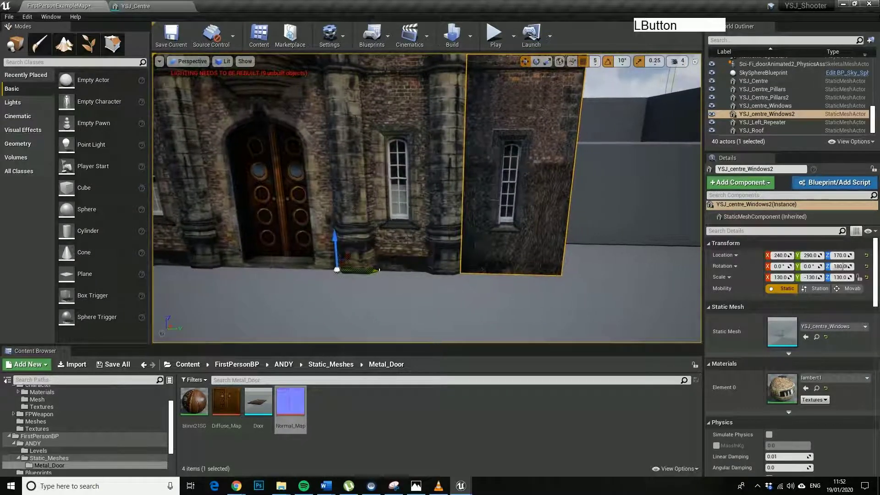
Duplicate the left repeater wall together with its roof and move both copies to the facade's right end, at Y 1660
{"action": "right_click_drag", "start_coordinate": [459, 315], "coordinate": [460, 314]}
{"action": "left_click", "coordinate": [460, 315]}
{"action": "key", "text": "a"}
{"action": "key", "text": "s"}
{"action": "key", "text": "d"}
{"action": "left_click", "coordinate": [311, 245]}
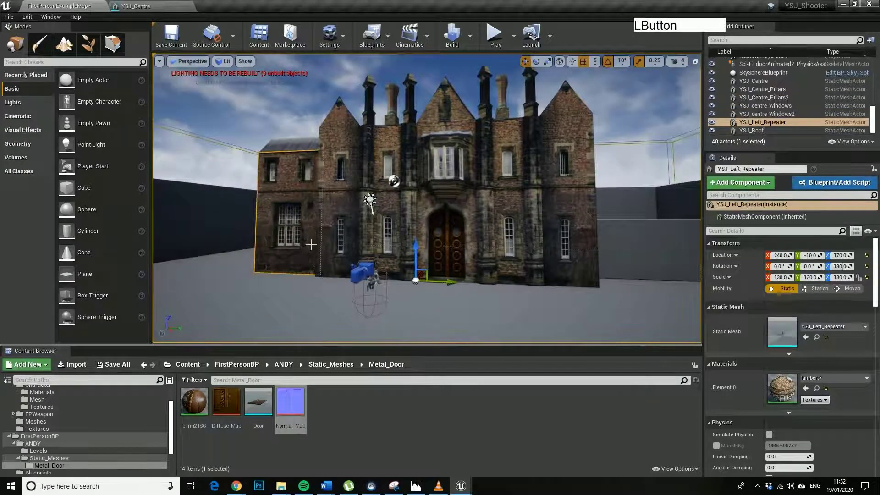
{"action": "left_click", "coordinate": [301, 150], "text": "shift"}
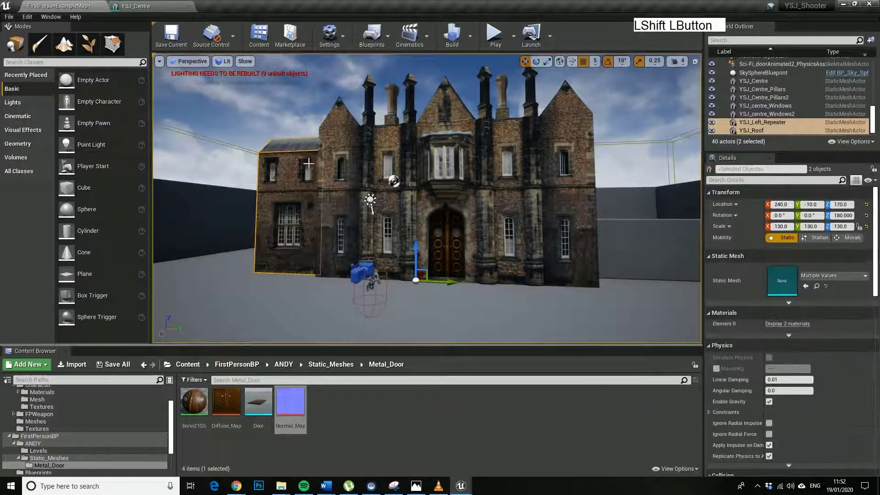
{"action": "key", "text": "ctrl+v"}
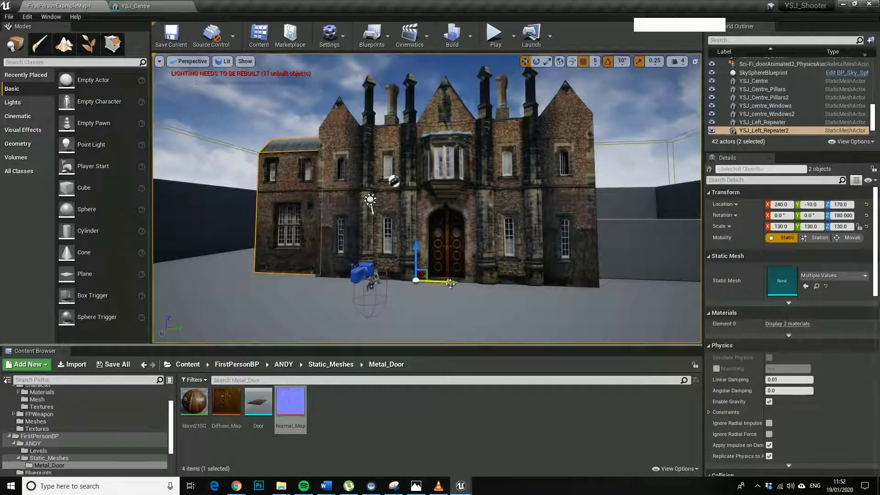
{"action": "left_click_drag", "start_coordinate": [451, 283], "coordinate": [411, 264]}
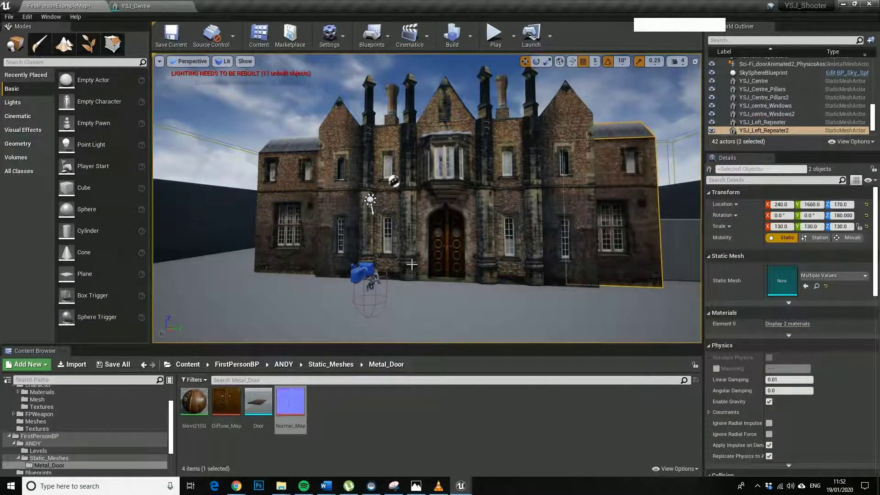
Shift the copied wall and roof further outward to Y 1785, beside the mirrored windows section
{"action": "key", "text": "d"}
{"action": "key", "text": "w"}
{"action": "right_click_drag", "start_coordinate": [411, 264], "coordinate": [557, 279]}
{"action": "key", "text": "d"}
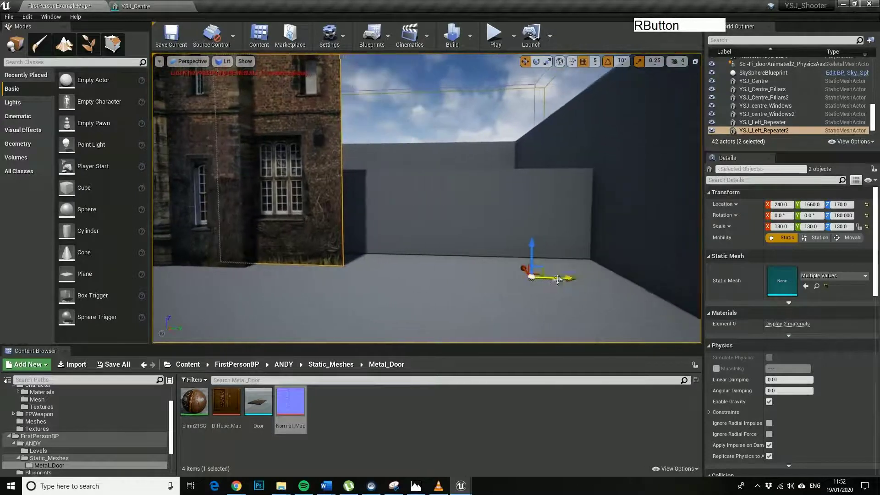
{"action": "left_click_drag", "start_coordinate": [557, 279], "coordinate": [623, 284]}
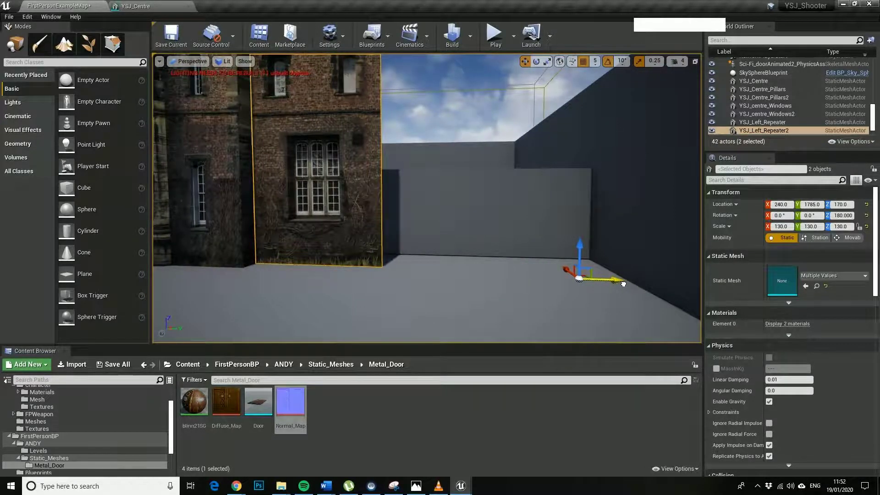
Select only the copied repeater wall and nudge it to Y 1780 against the mirrored windows section
{"action": "key", "text": "w"}
{"action": "right_click_drag", "start_coordinate": [623, 283], "coordinate": [473, 297]}
{"action": "left_click", "coordinate": [623, 284]}
{"action": "left_click", "coordinate": [473, 296]}
{"action": "right_click_drag", "start_coordinate": [570, 254], "coordinate": [569, 191]}
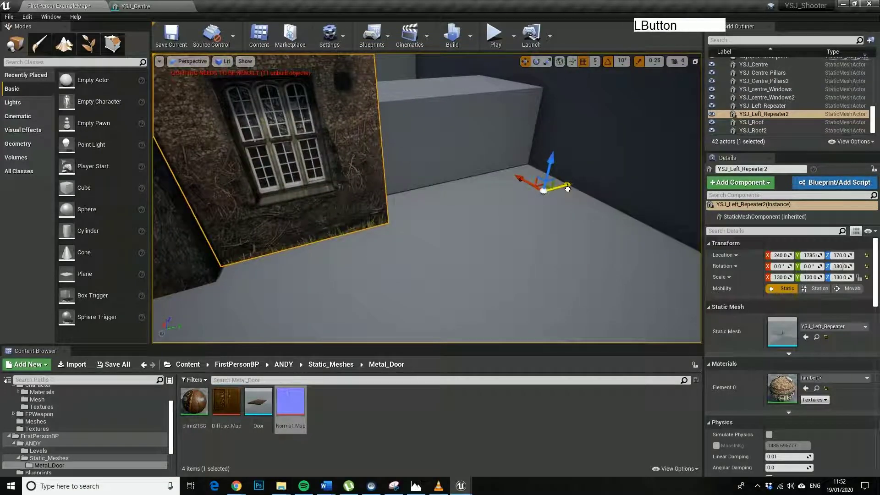
{"action": "left_click_drag", "start_coordinate": [567, 188], "coordinate": [567, 189]}
{"action": "right_click_drag", "start_coordinate": [567, 187], "coordinate": [512, 176]}
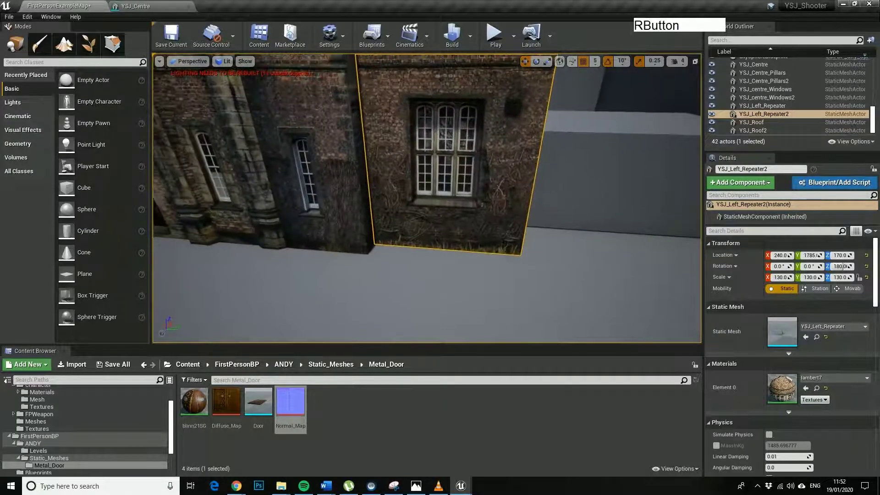
{"action": "left_click", "coordinate": [567, 187]}
{"action": "right_click_drag", "start_coordinate": [567, 187], "coordinate": [550, 181]}
{"action": "key", "text": "w"}
{"action": "right_click_drag", "start_coordinate": [470, 160], "coordinate": [479, 155]}
{"action": "left_click", "coordinate": [567, 187]}
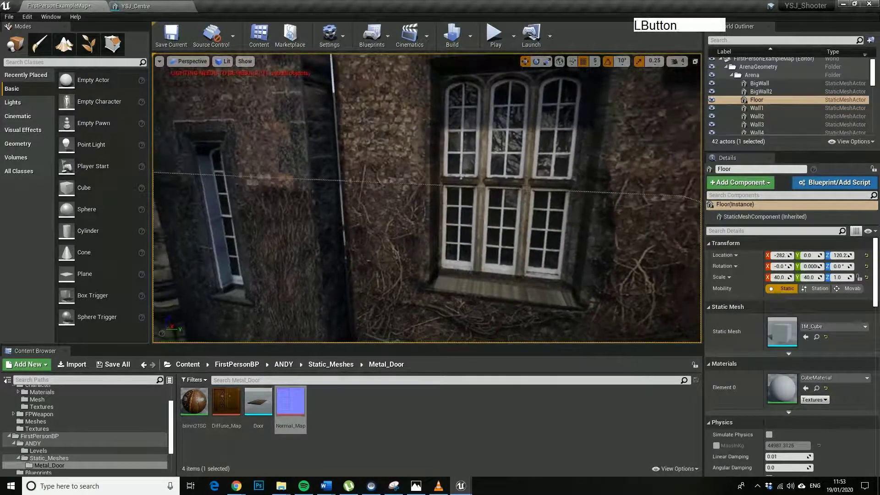
{"action": "key", "text": "s"}
{"action": "right_click_drag", "start_coordinate": [567, 187], "coordinate": [651, 243]}
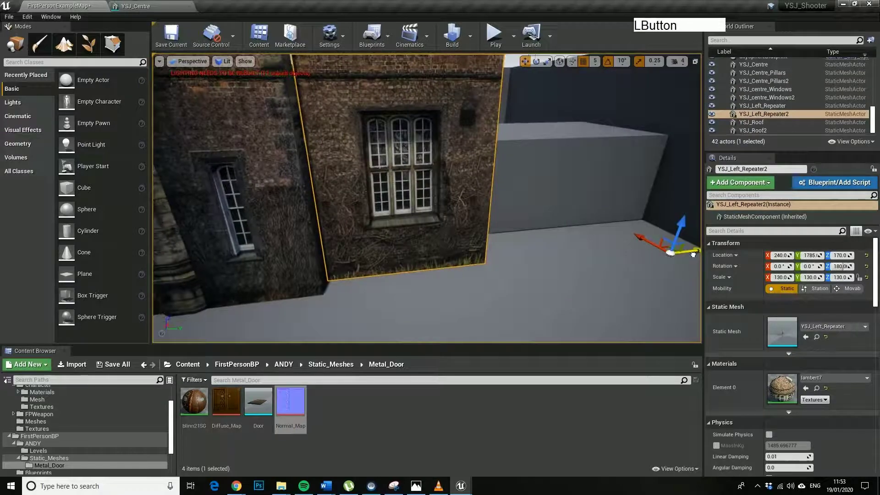
{"action": "left_click_drag", "start_coordinate": [694, 255], "coordinate": [692, 255]}
Select the copied roof and align it with the wall below by moving it to Y 1780
{"action": "right_click_drag", "start_coordinate": [668, 253], "coordinate": [491, 248]}
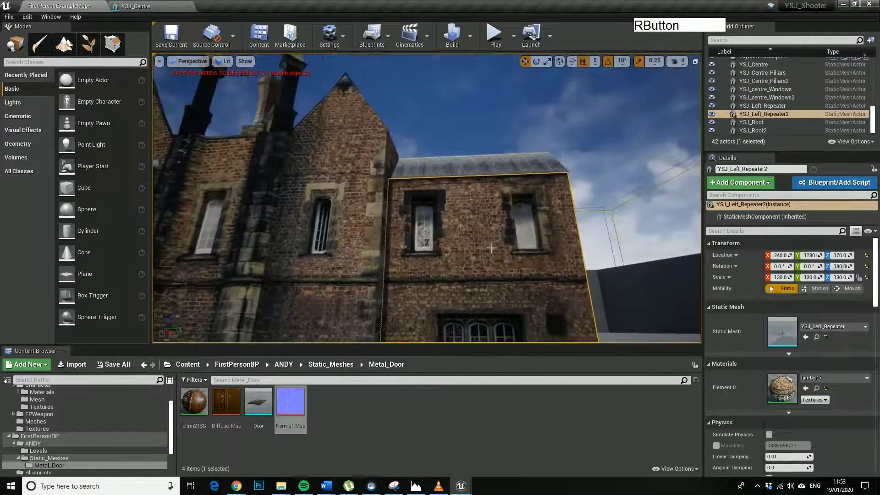
{"action": "left_click", "coordinate": [462, 167]}
{"action": "key", "text": "s"}
{"action": "right_click_drag", "start_coordinate": [463, 166], "coordinate": [466, 205]}
{"action": "right_click_drag", "start_coordinate": [667, 312], "coordinate": [717, 318]}
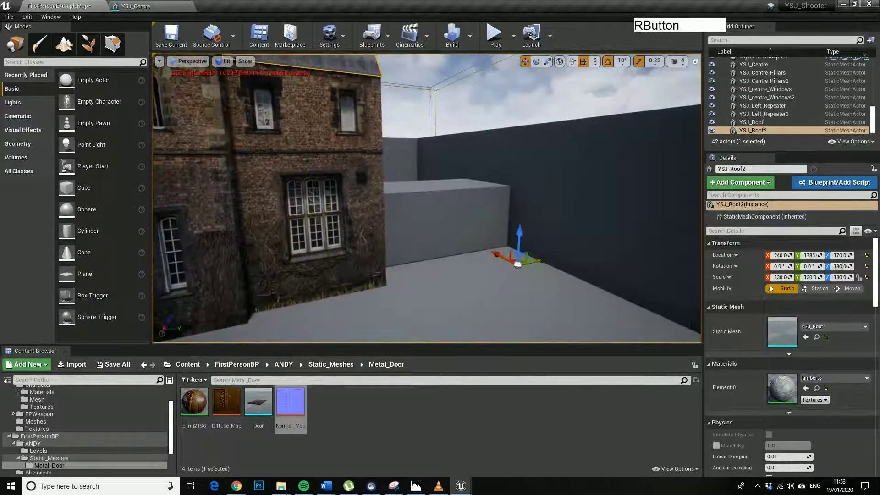
{"action": "left_click_drag", "start_coordinate": [543, 262], "coordinate": [542, 261]}
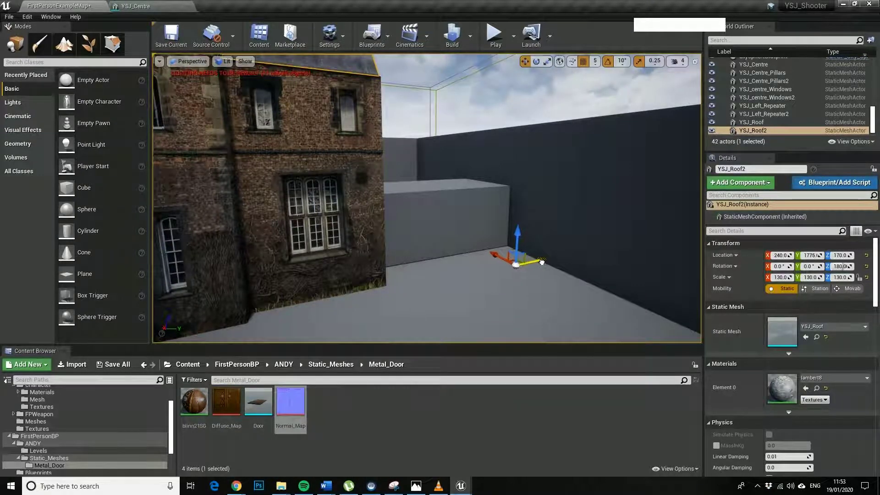
{"action": "key", "text": "s"}
{"action": "right_click_drag", "start_coordinate": [514, 220], "coordinate": [413, 222]}
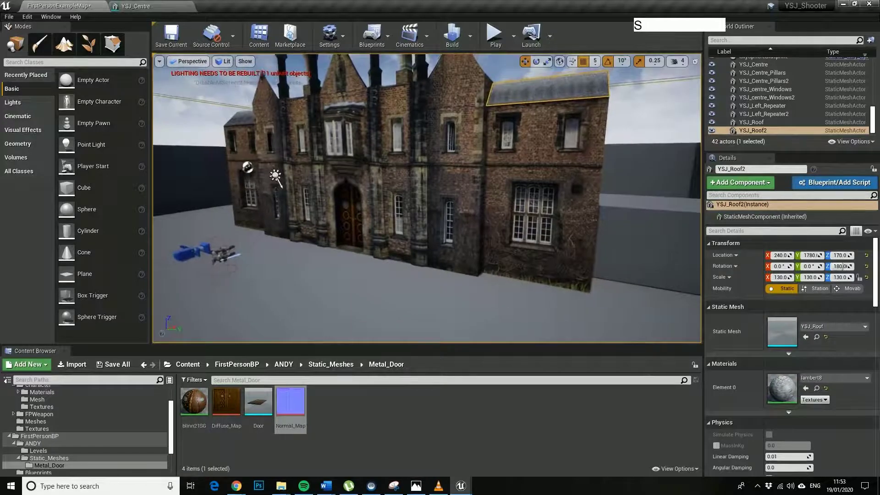
{"action": "key", "text": "alt+F9"}
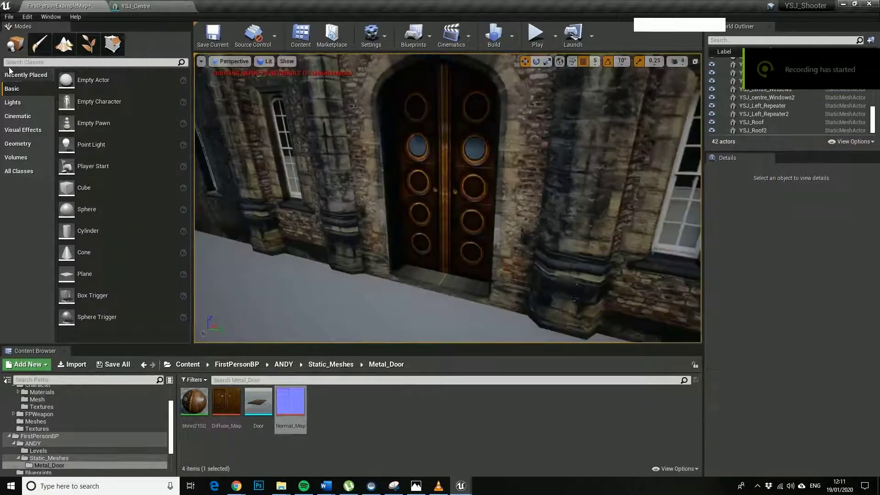
Place a Box Trigger on the ground in front of the double door, at X 190, Y 100, Z 170
{"action": "left_click", "coordinate": [13, 103]}
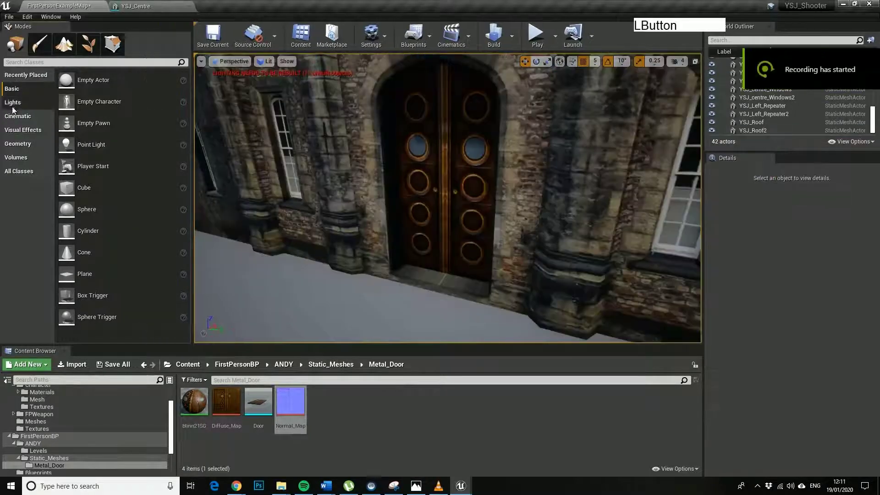
{"action": "left_click", "coordinate": [12, 89]}
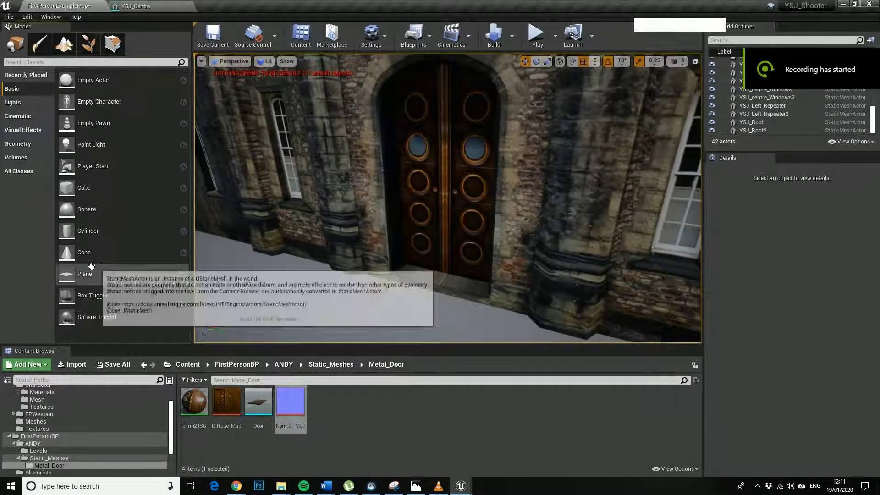
{"action": "left_click_drag", "start_coordinate": [66, 295], "coordinate": [401, 305]}
{"action": "right_click_drag", "start_coordinate": [401, 305], "coordinate": [419, 316]}
{"action": "key", "text": "w"}
{"action": "key", "text": "s"}
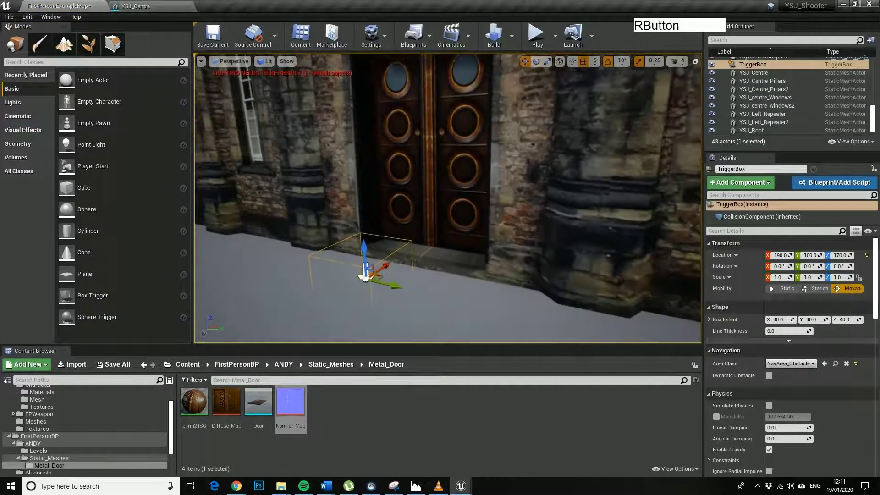
Enlarge the trigger box to an extent of 81.25 on every axis and position it before the door at Y 145, Z 260
{"action": "key", "text": "r"}
{"action": "left_click_drag", "start_coordinate": [365, 273], "coordinate": [436, 298]}
{"action": "key", "text": "w"}
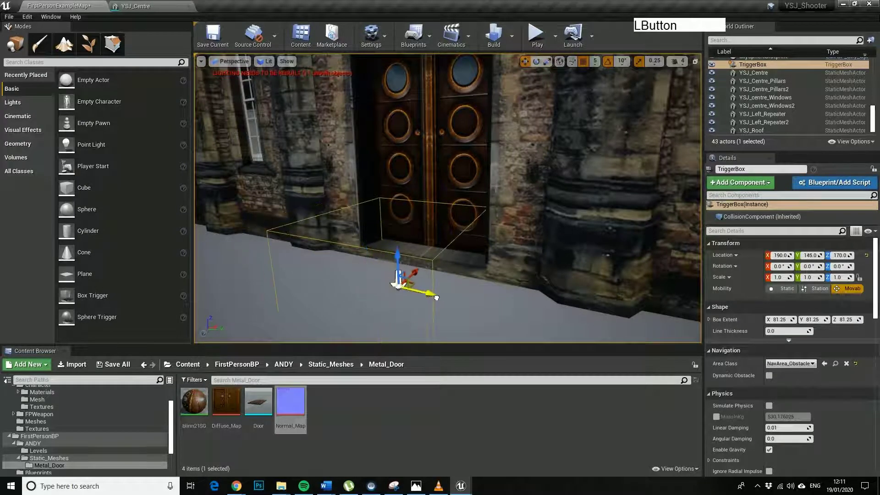
{"action": "left_click_drag", "start_coordinate": [398, 258], "coordinate": [379, 178]}
{"action": "right_click_drag", "start_coordinate": [379, 178], "coordinate": [279, 176]}
{"action": "key", "text": "s"}
{"action": "key", "text": "e"}
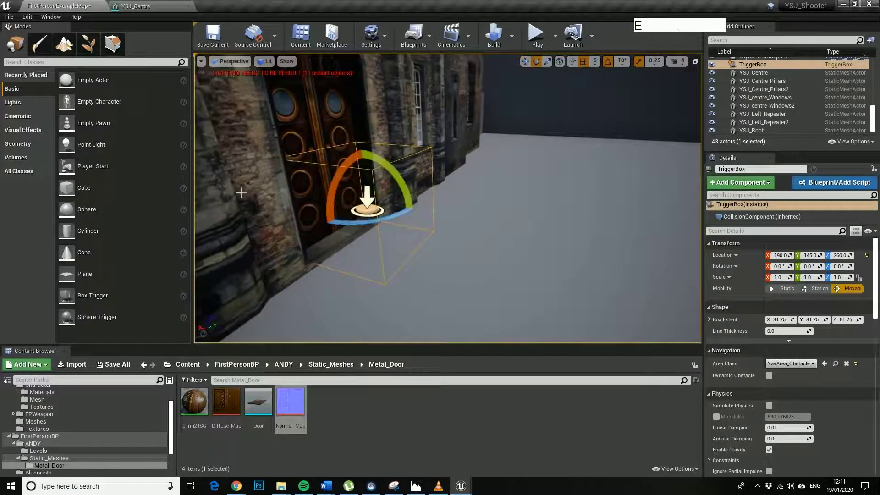
Adjust the scale of the trigger box in front of the double door
{"action": "key", "text": "r"}
{"action": "left_click_drag", "start_coordinate": [346, 198], "coordinate": [369, 199]}
{"action": "right_click_drag", "start_coordinate": [577, 316], "coordinate": [489, 316]}
{"action": "key", "text": "d"}
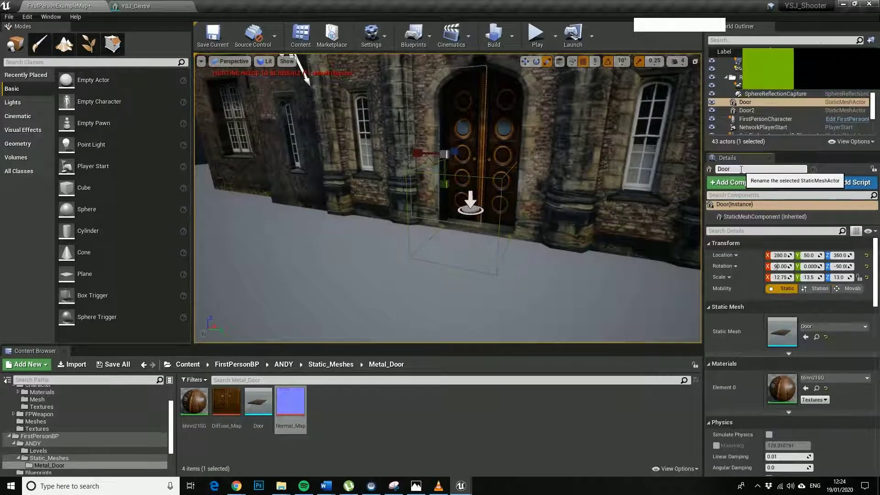
Rename the two door actors DoorLeft and DoorRight to match their sides of the doorway
{"action": "type", "text": "Lr"}
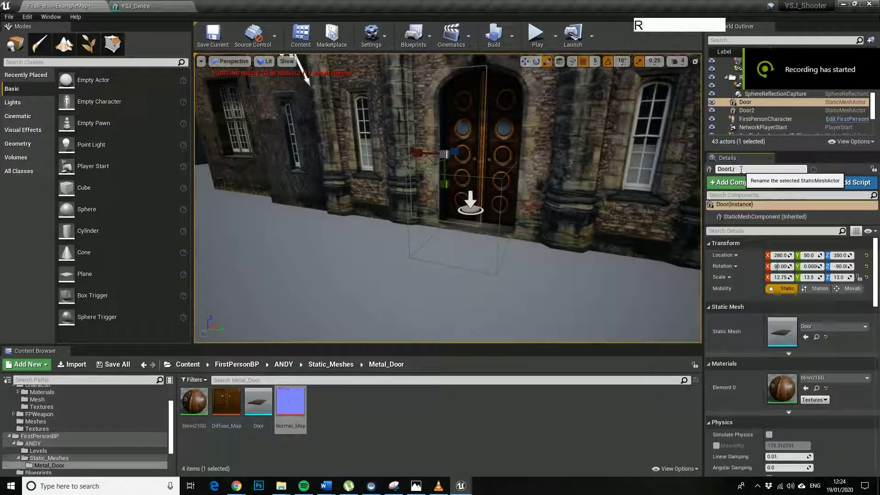
{"action": "type", "text": "ft"}
{"action": "key", "text": "Return"}
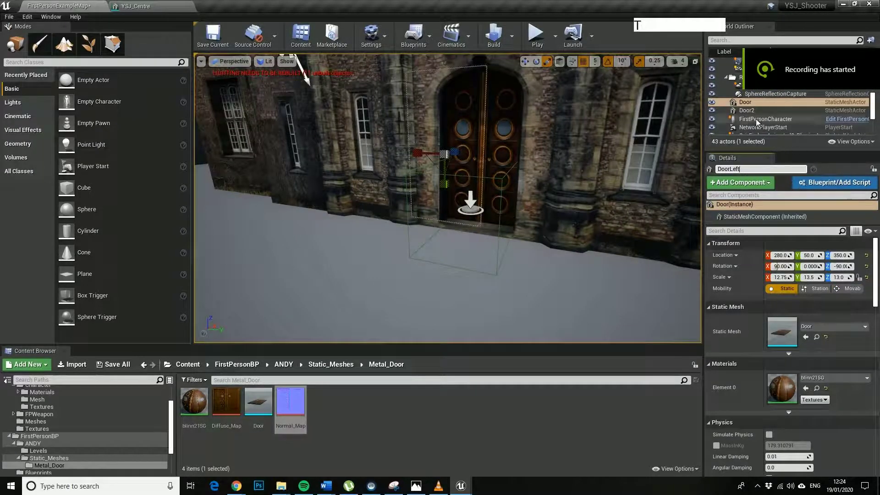
{"action": "left_click", "coordinate": [756, 103]}
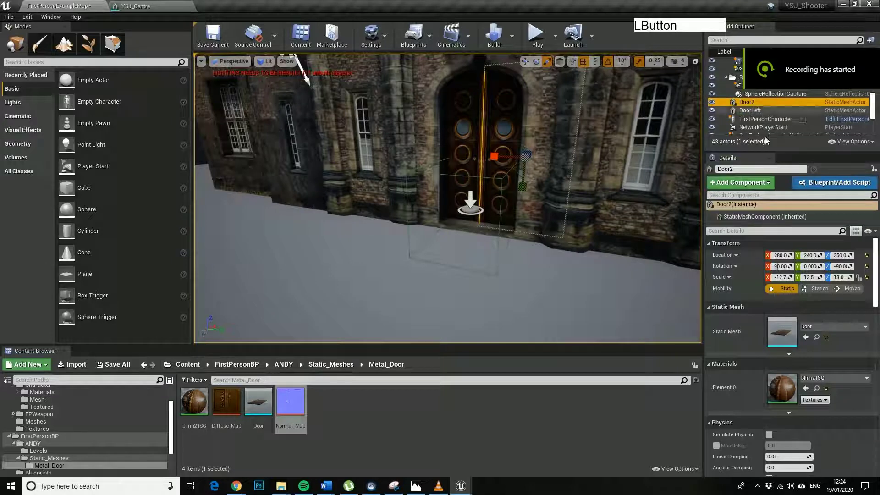
{"action": "left_click", "coordinate": [747, 170]}
{"action": "left_click", "coordinate": [742, 171]}
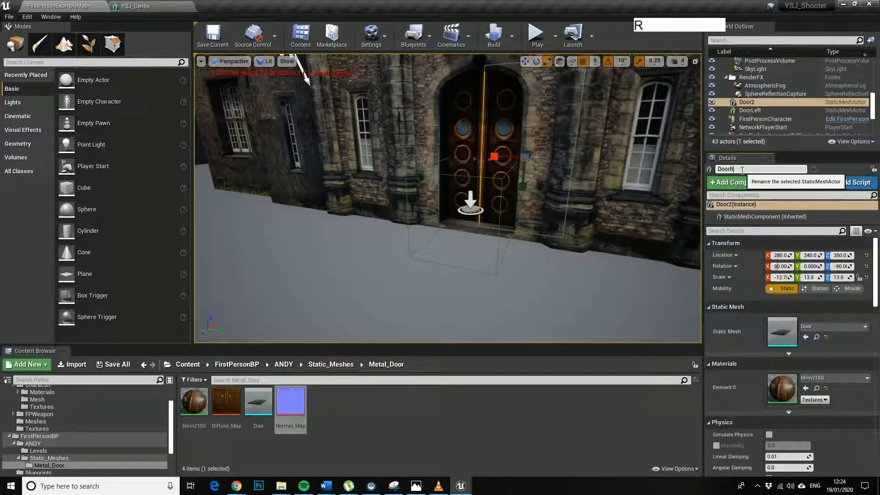
{"action": "type", "text": "Right"}
{"action": "key", "text": "Return"}
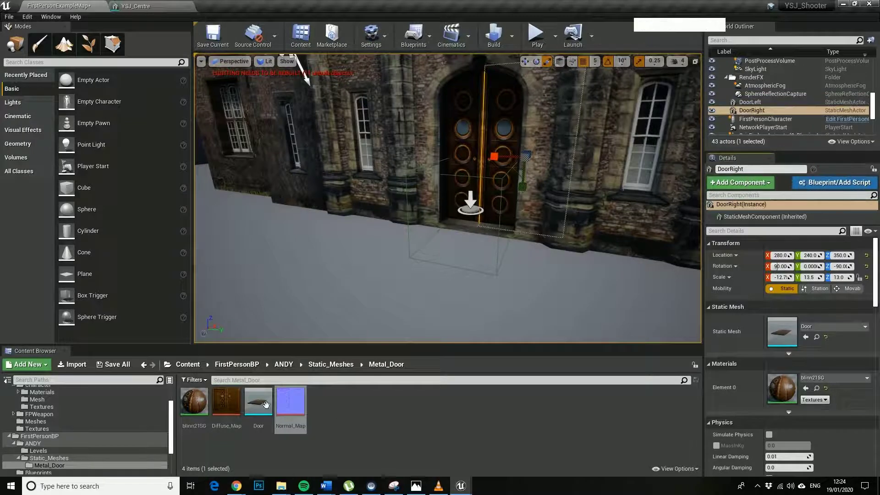
Create a new folder named Cinematics inside the ANDY content folder and open it
{"action": "left_click", "coordinate": [341, 369]}
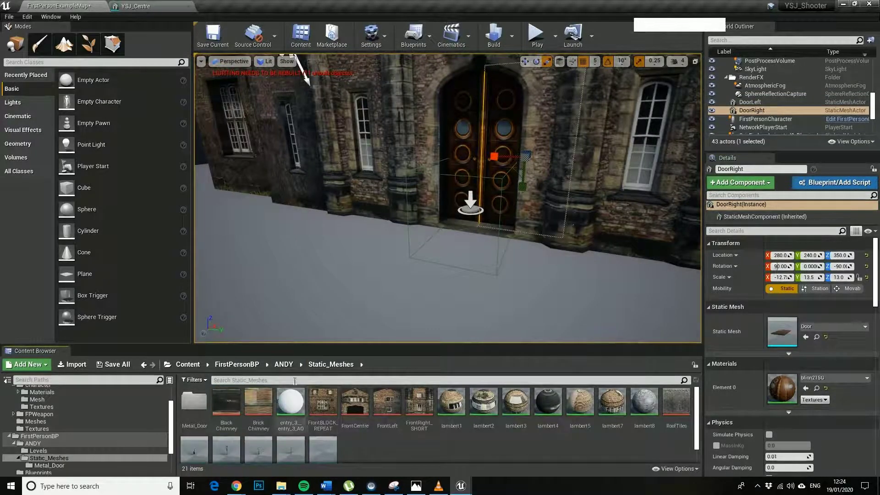
{"action": "left_click", "coordinate": [282, 370]}
{"action": "right_click", "coordinate": [284, 416]}
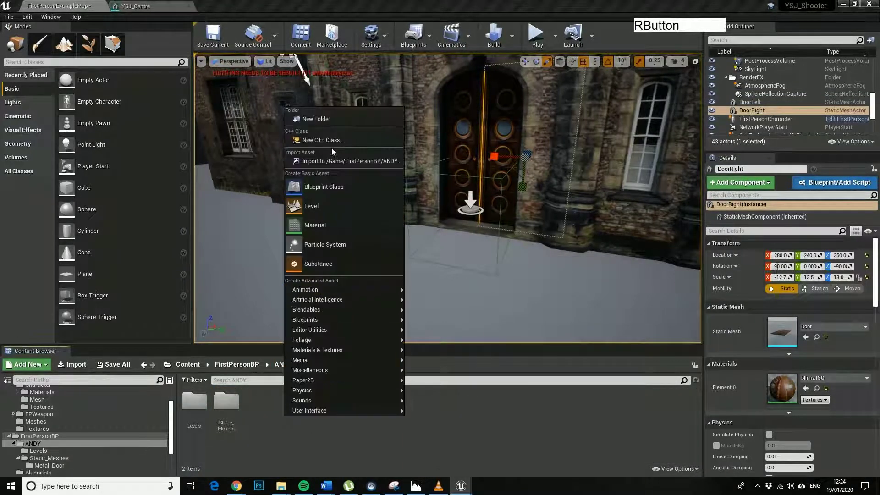
{"action": "left_click", "coordinate": [321, 119]}
{"action": "type", "text": "ma"}
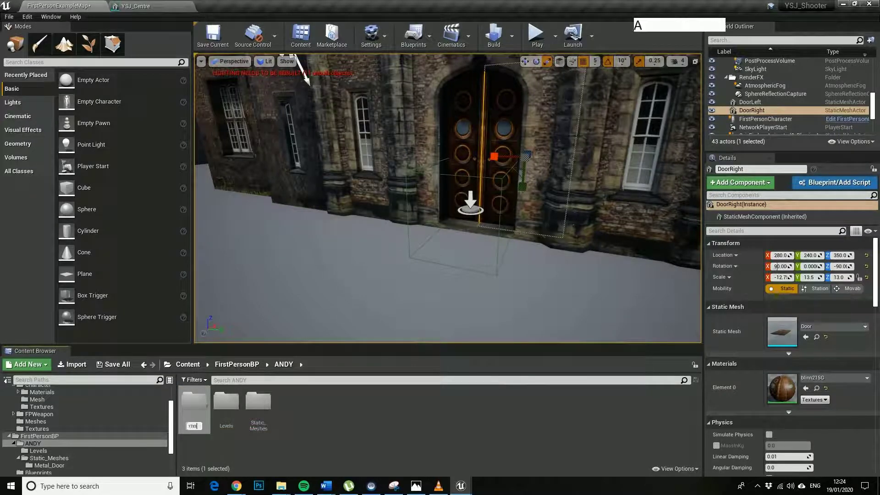
{"action": "type", "text": "tine"}
{"action": "key", "text": "BackSpace"}
{"action": "key", "text": "BackSpace"}
{"action": "type", "text": "Cinematics"}
{"action": "key", "text": "Return"}
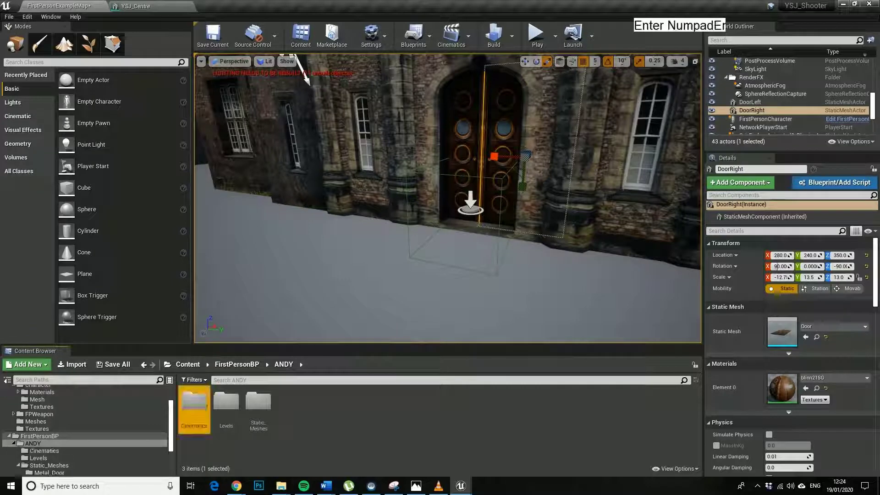
{"action": "double_click", "coordinate": [194, 404]}
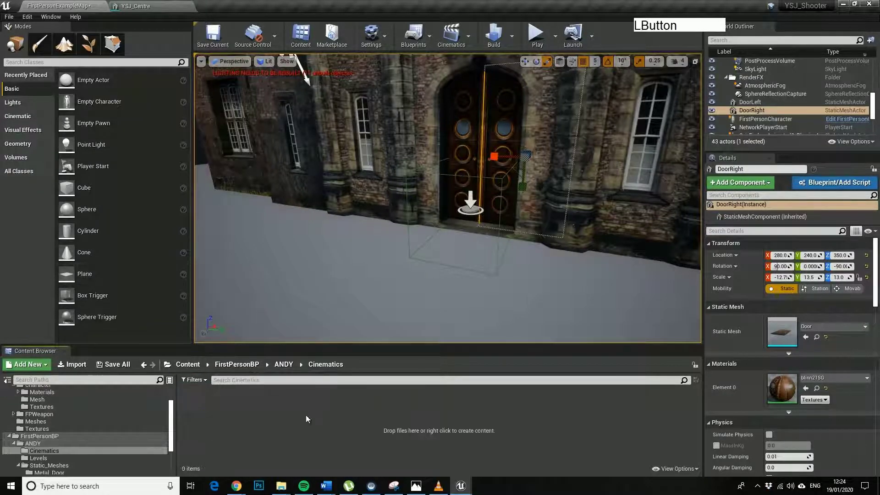
Add a level sequence named Door_Open, saved in the Content root, and move its Sequencer window clear of the doors
{"action": "left_click", "coordinate": [453, 36]}
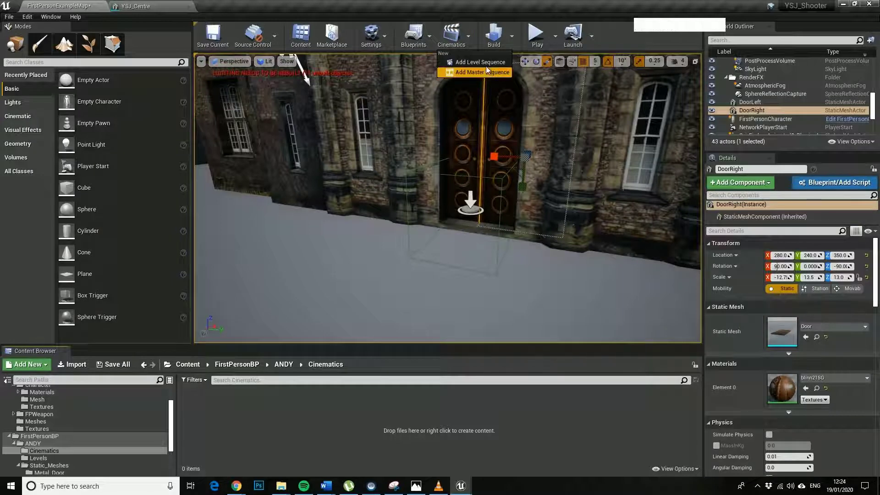
{"action": "left_click", "coordinate": [481, 63]}
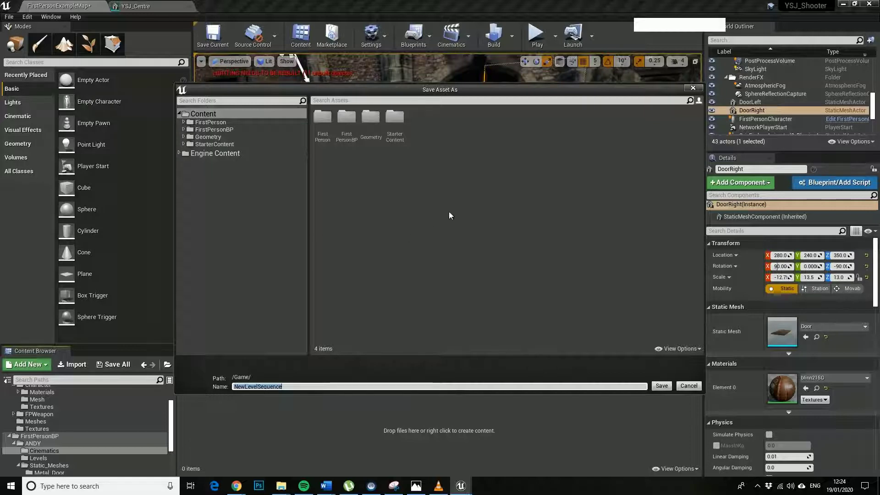
{"action": "left_click", "coordinate": [205, 115]}
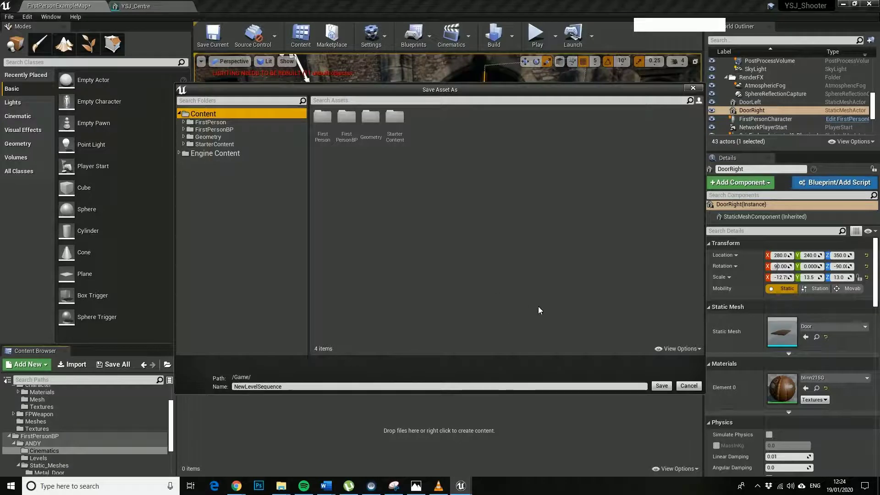
{"action": "key", "text": "alt+F9"}
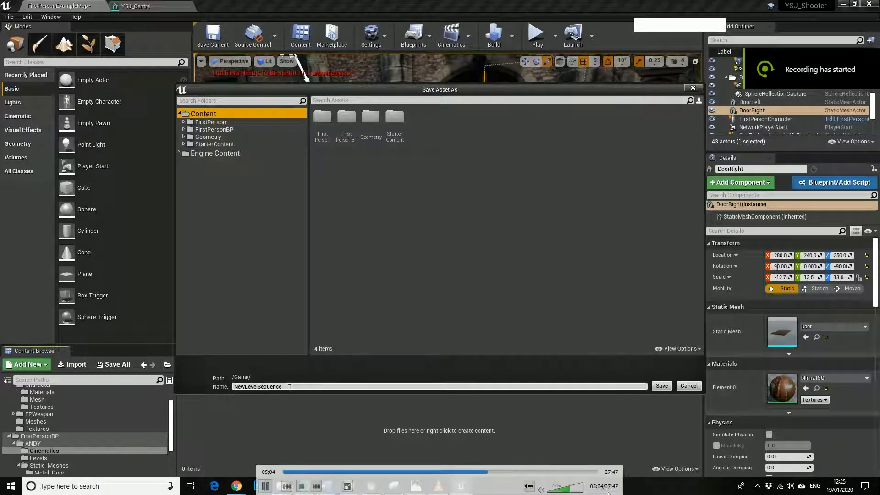
{"action": "left_click", "coordinate": [241, 387]}
{"action": "key", "text": "BackSpace"}
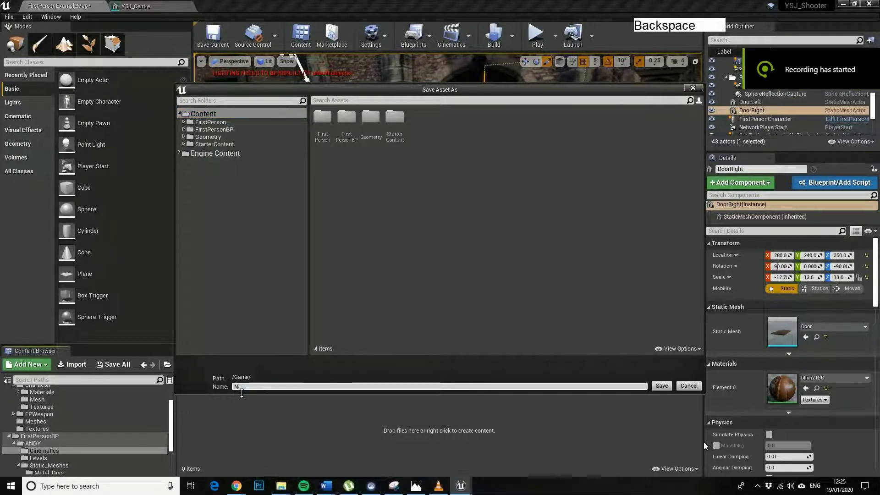
{"action": "type", "text": "Dp"}
{"action": "type", "text": "or"}
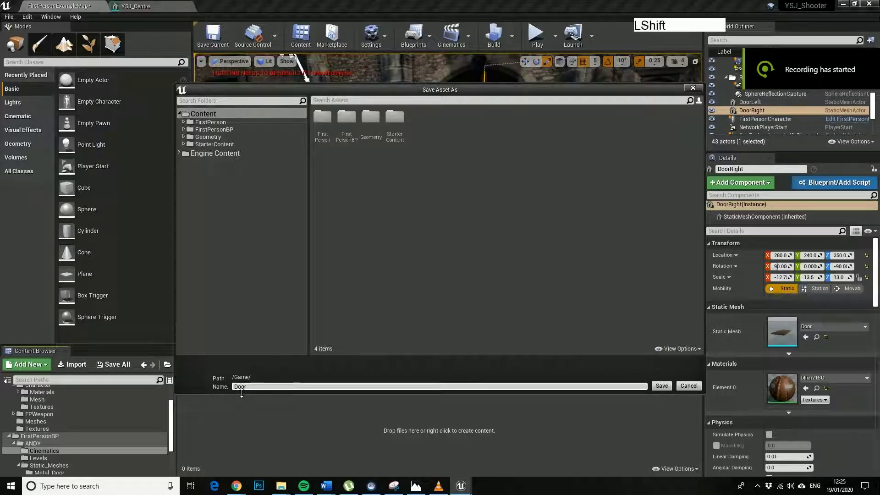
{"action": "type", "text": "_Open"}
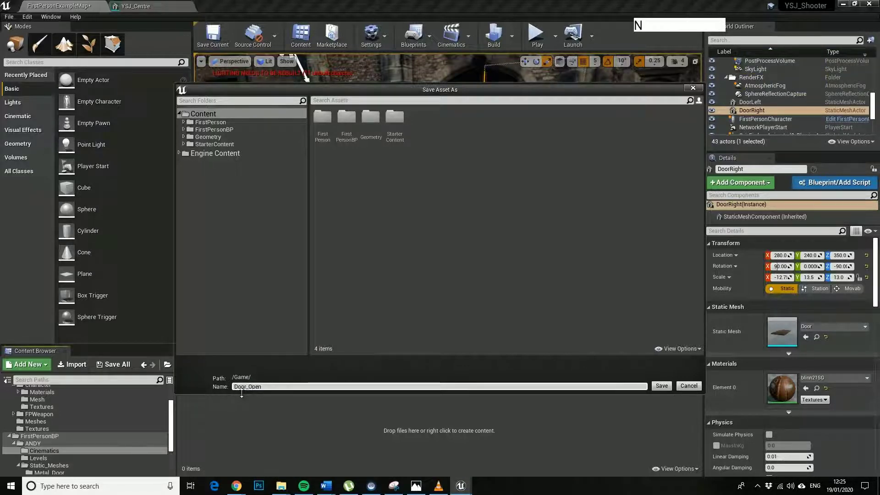
{"action": "key", "text": "Return"}
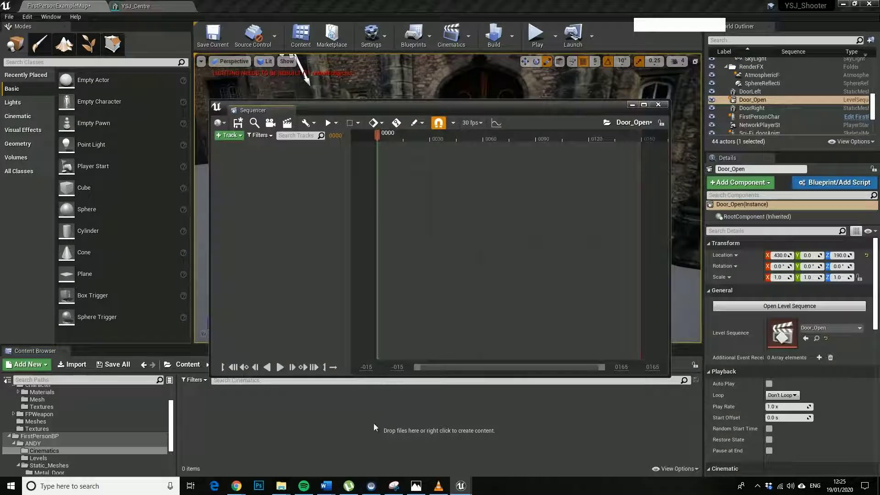
{"action": "left_click_drag", "start_coordinate": [268, 116], "coordinate": [200, 4]}
{"action": "left_click_drag", "start_coordinate": [255, 12], "coordinate": [390, 166]}
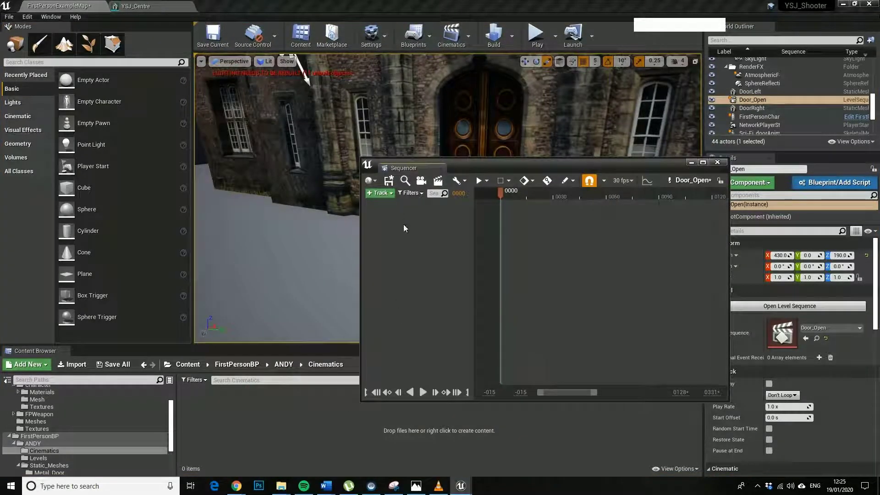
{"action": "left_click", "coordinate": [392, 193]}
{"action": "mouse_move", "coordinate": [415, 205]}
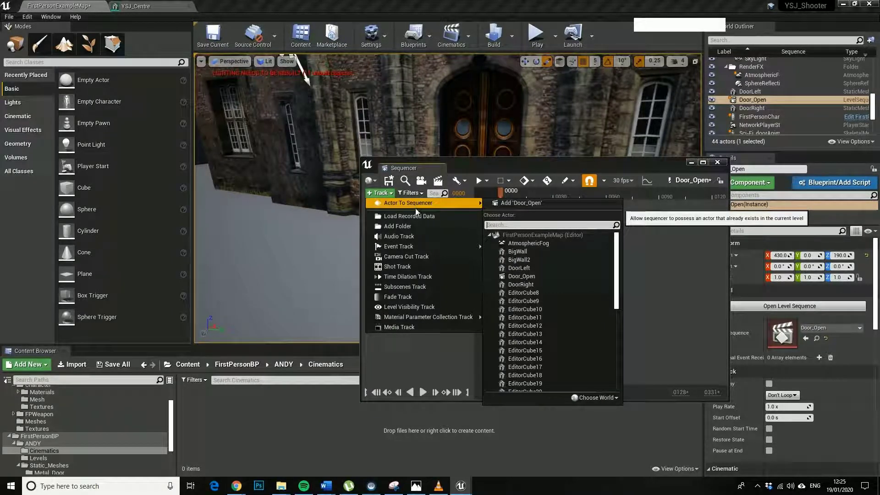
{"action": "left_click", "coordinate": [517, 158]}
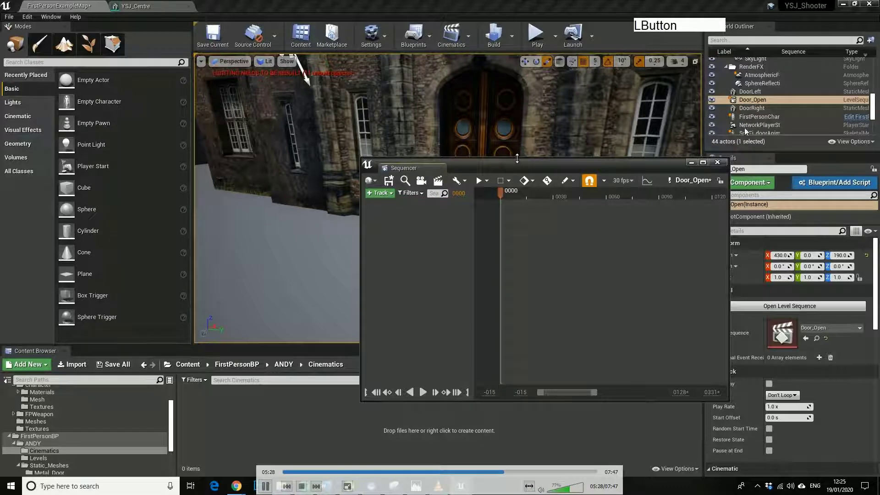
Add the DoorLeft and DoorRight actors to the Door_Open sequence
{"action": "right_click", "coordinate": [405, 228]}
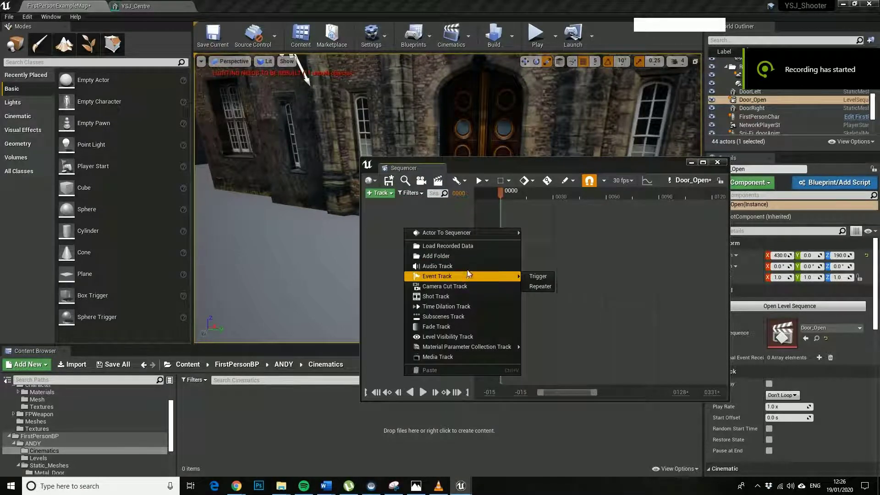
{"action": "mouse_move", "coordinate": [464, 233]}
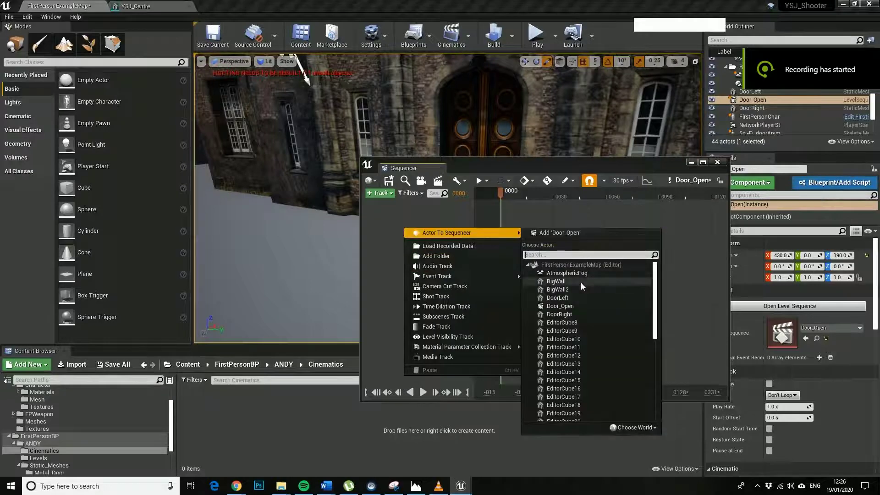
{"action": "left_click", "coordinate": [563, 297]}
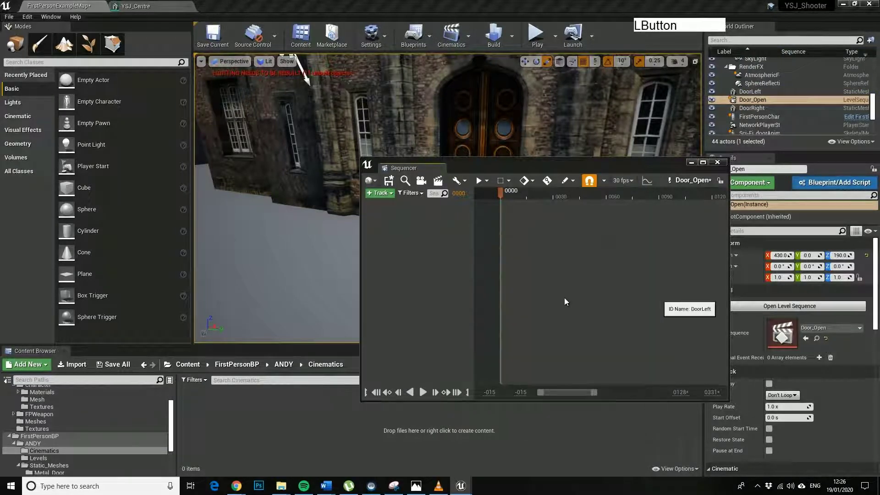
{"action": "right_click", "coordinate": [395, 241]}
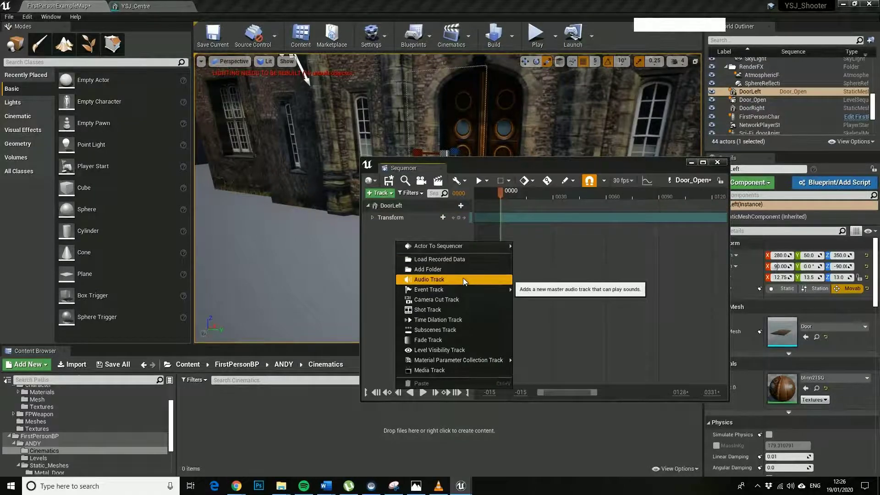
{"action": "mouse_move", "coordinate": [461, 247]}
{"action": "left_click", "coordinate": [551, 305]}
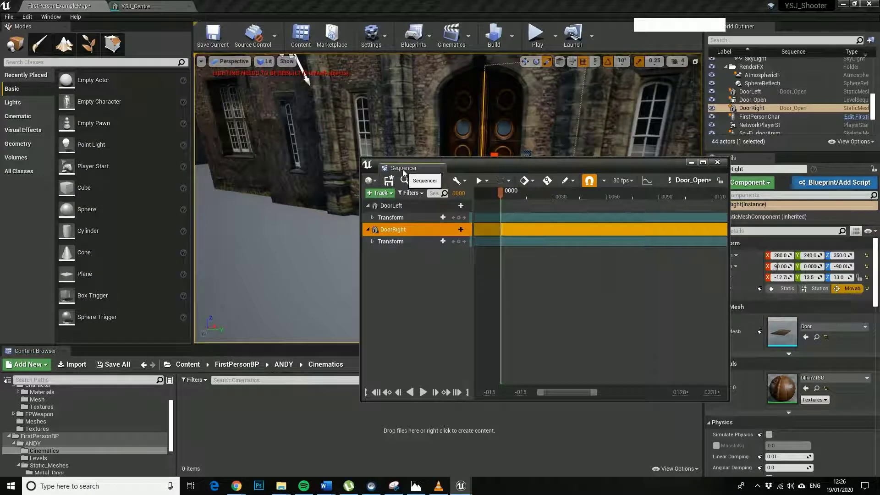
Enlarge and reposition the Sequencer window, and expand the Transform tracks of DoorRight and DoorLeft
{"action": "left_click_drag", "start_coordinate": [497, 167], "coordinate": [286, 157]}
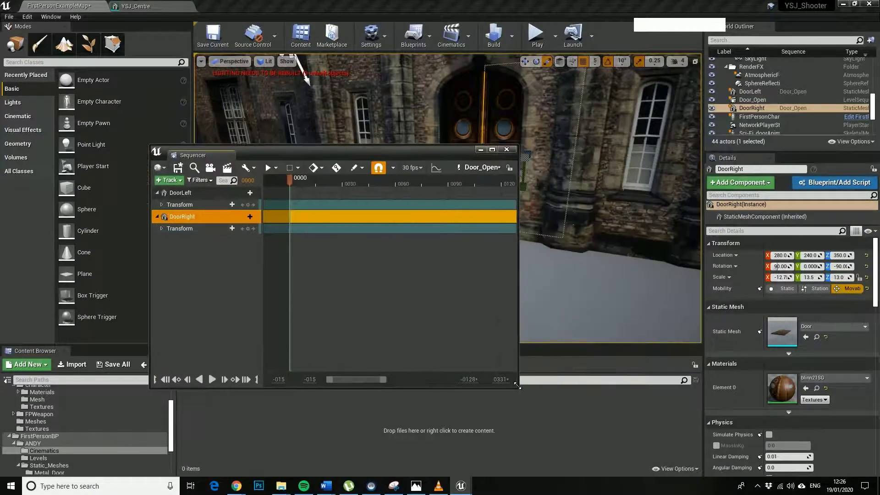
{"action": "left_click_drag", "start_coordinate": [519, 390], "coordinate": [747, 444]}
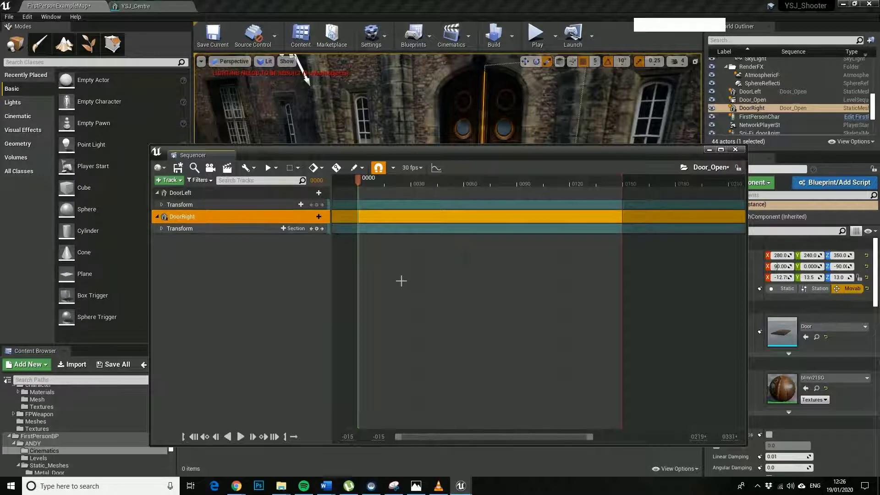
{"action": "left_click", "coordinate": [161, 228]}
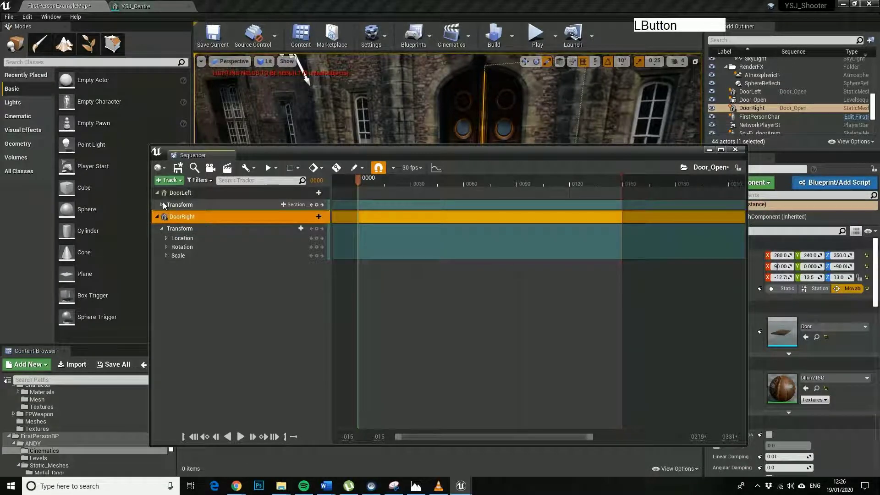
{"action": "left_click", "coordinate": [165, 204]}
{"action": "left_click", "coordinate": [162, 204]}
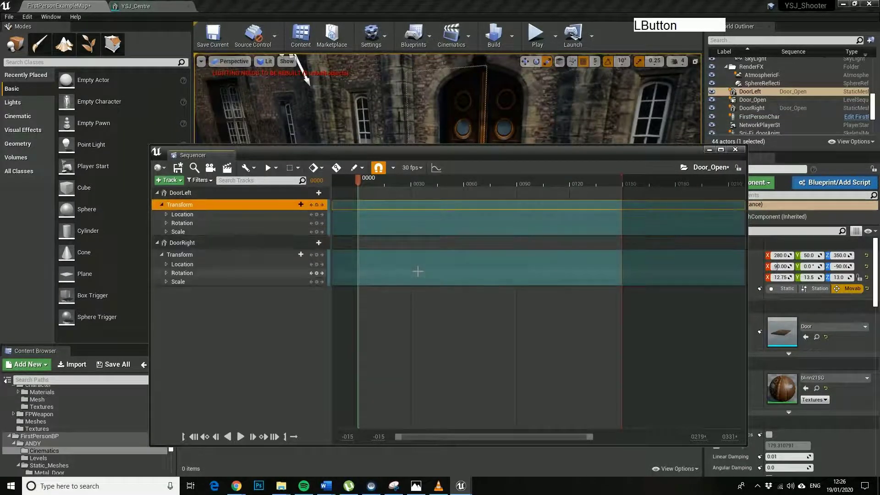
{"action": "left_click_drag", "start_coordinate": [451, 149], "coordinate": [411, 137]}
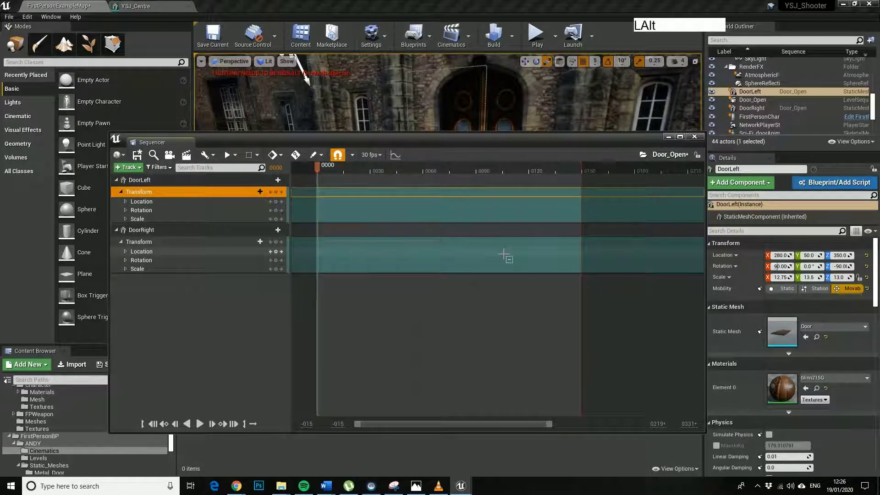
Keyframe DoorLeft's transform at frame 0 and move the playhead to frame 45
{"action": "key", "text": "alt+F9"}
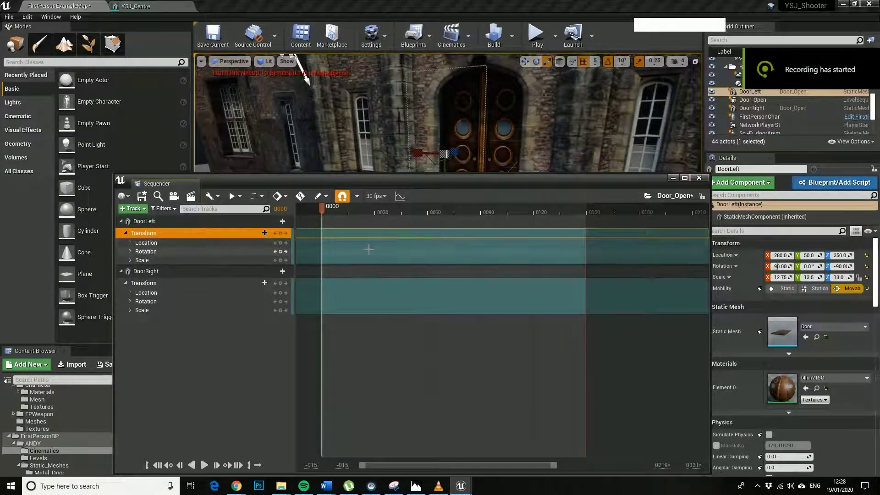
{"action": "key", "text": "Return"}
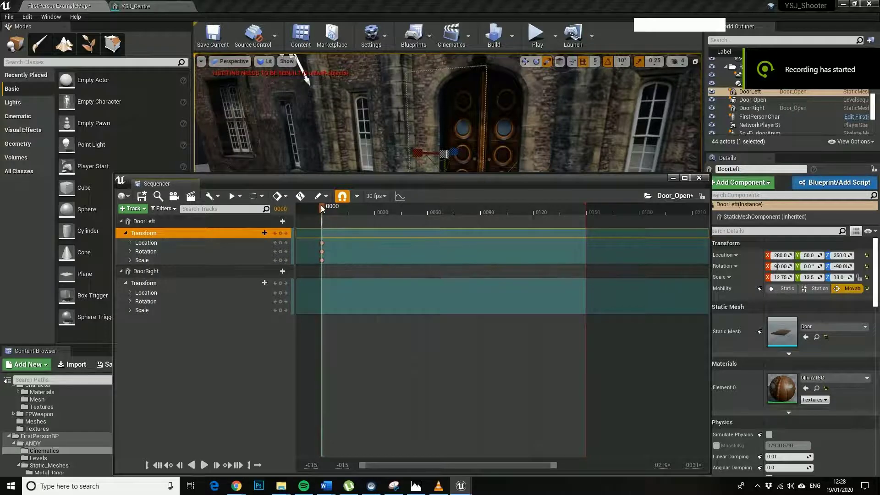
{"action": "left_click_drag", "start_coordinate": [323, 209], "coordinate": [403, 216]}
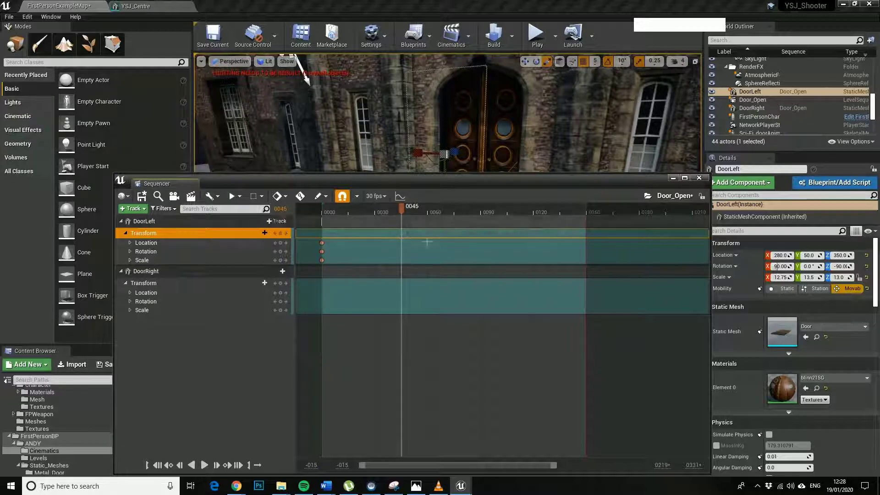
Slide DoorLeft open to Y -45 at frame 45, keyframe its transform, and scrub back to check the movement
{"action": "key", "text": "Return"}
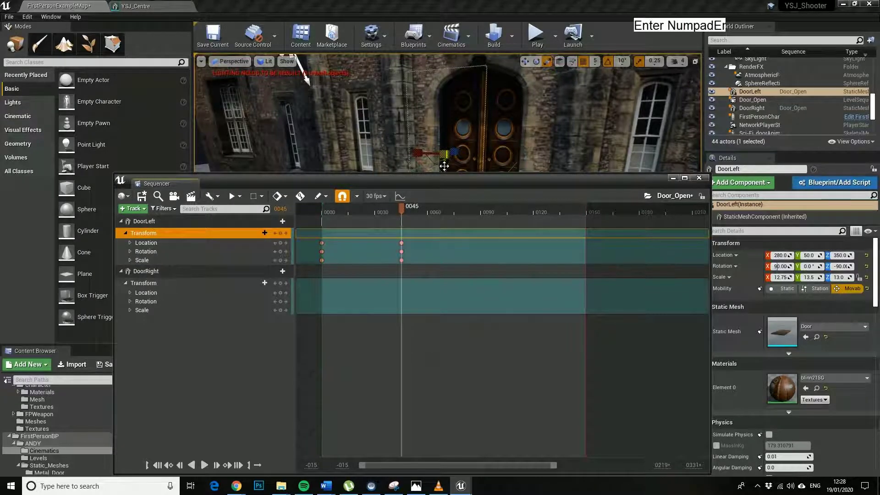
{"action": "left_click", "coordinate": [477, 116]}
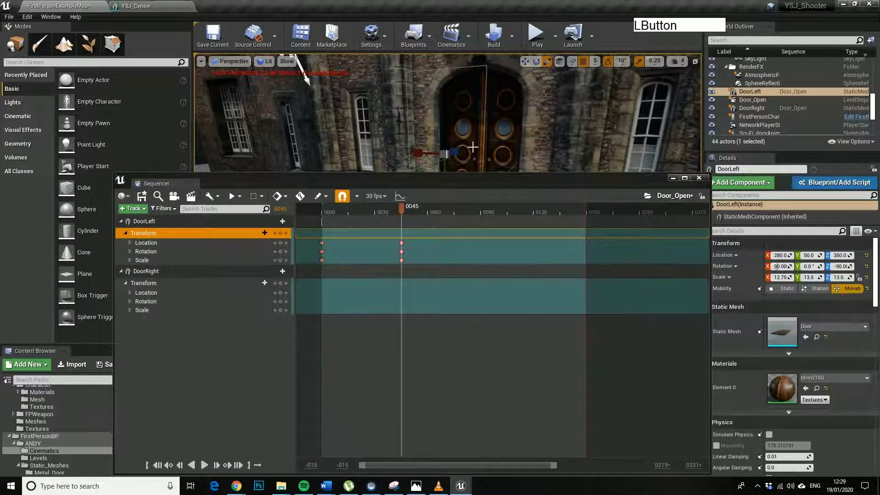
{"action": "key", "text": "w"}
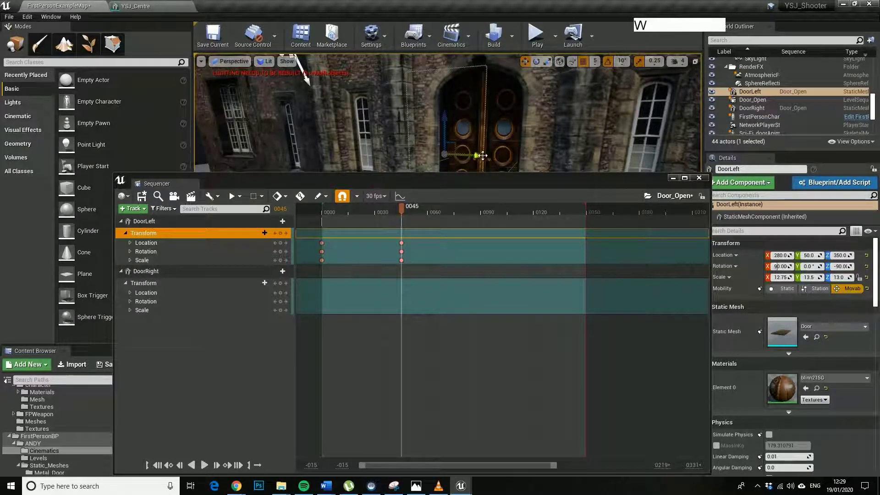
{"action": "left_click_drag", "start_coordinate": [482, 155], "coordinate": [439, 151]}
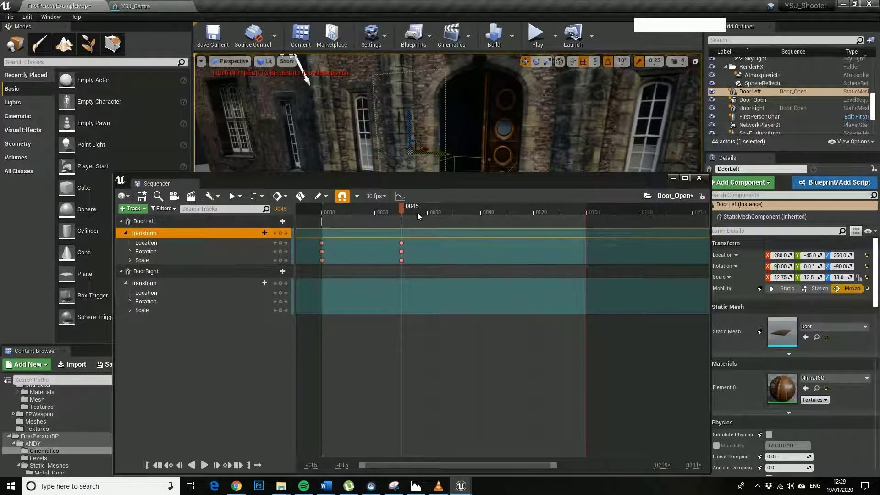
{"action": "key", "text": "KP_Enter"}
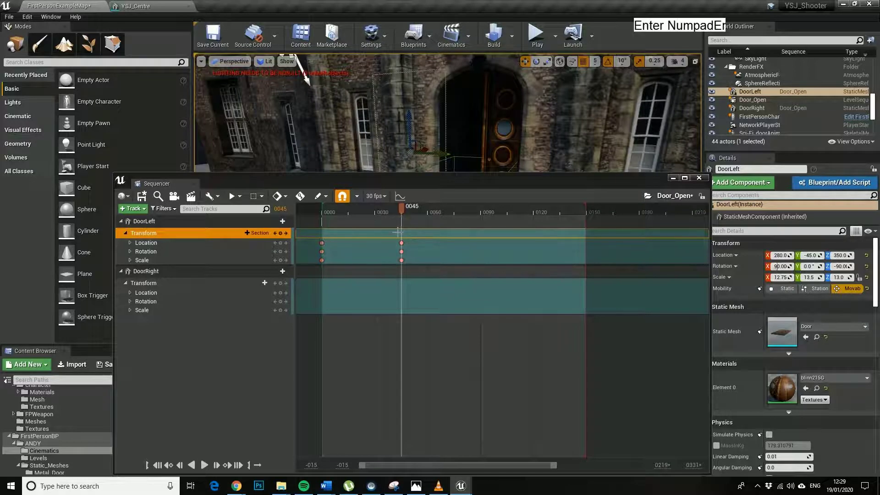
{"action": "left_click_drag", "start_coordinate": [401, 210], "coordinate": [332, 222]}
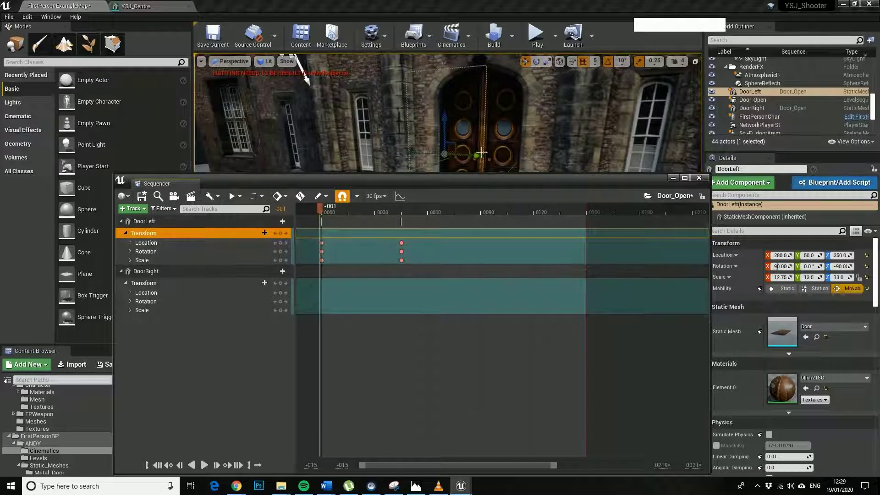
Keyframe DoorRight's transform in its closed position at frames 0 and 45
{"action": "left_click", "coordinate": [505, 144]}
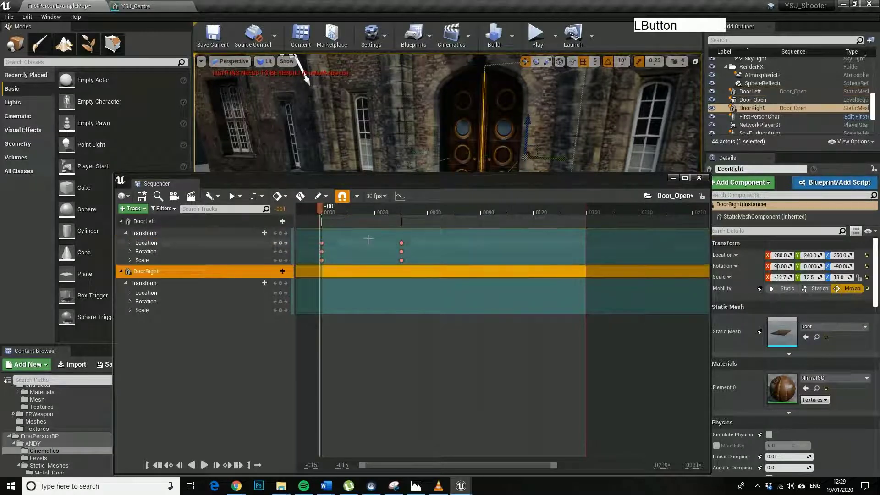
{"action": "left_click_drag", "start_coordinate": [322, 212], "coordinate": [322, 211]}
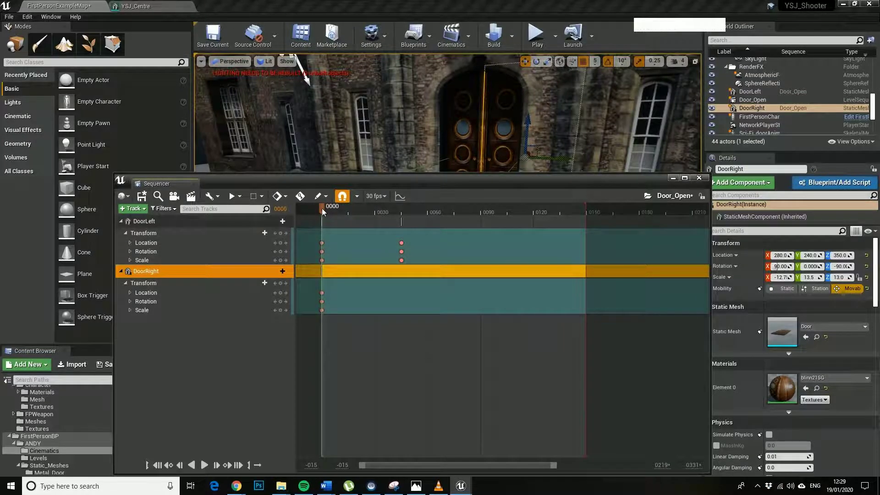
{"action": "left_click_drag", "start_coordinate": [322, 208], "coordinate": [402, 218]}
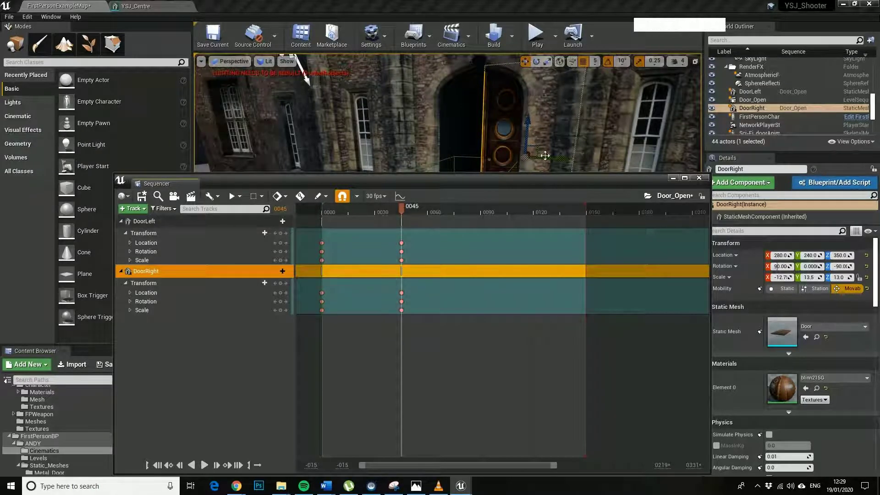
Try to slide DoorRight open along Y to 325 at frame 45
{"action": "left_click_drag", "start_coordinate": [550, 162], "coordinate": [610, 168]}
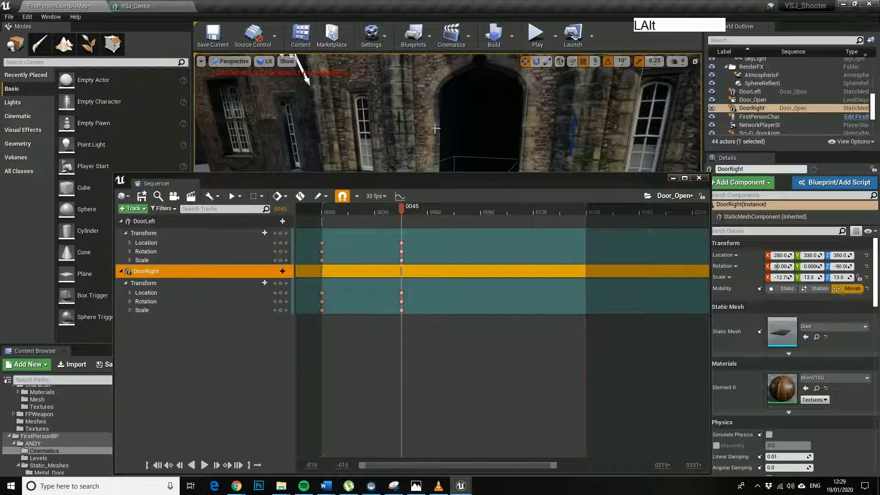
{"action": "left_click_drag", "start_coordinate": [436, 129], "coordinate": [440, 130], "text": "alt"}
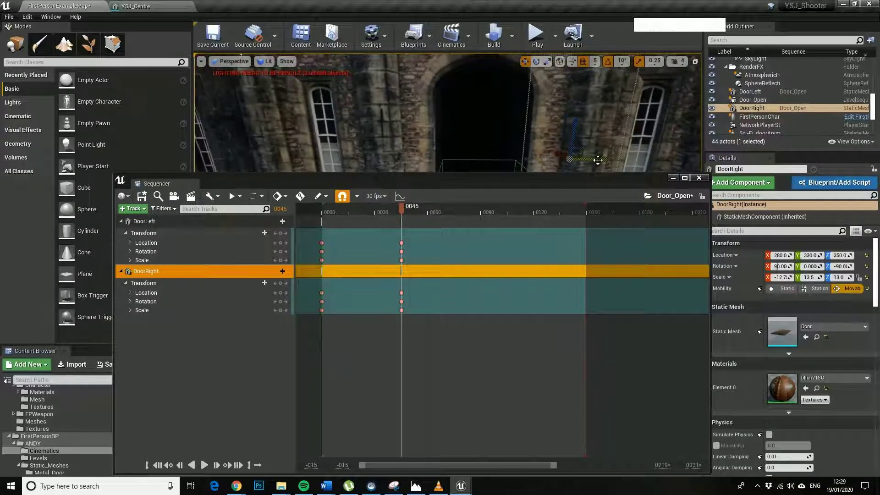
{"action": "left_click_drag", "start_coordinate": [600, 161], "coordinate": [601, 160]}
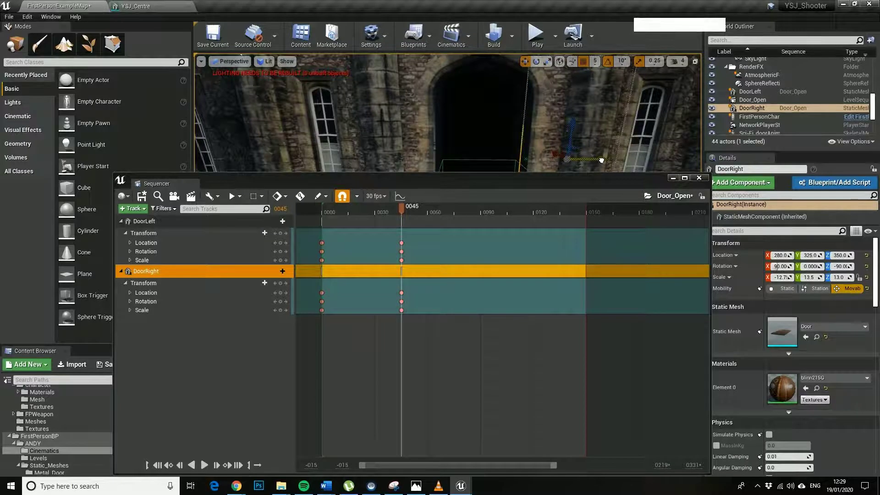
{"action": "mouse_move", "coordinate": [405, 208]}
{"action": "left_mouse_down"}
{"action": "mouse_move", "coordinate": [342, 207]}
{"action": "mouse_move", "coordinate": [435, 217]}
{"action": "mouse_move", "coordinate": [398, 207]}
{"action": "left_mouse_up"}
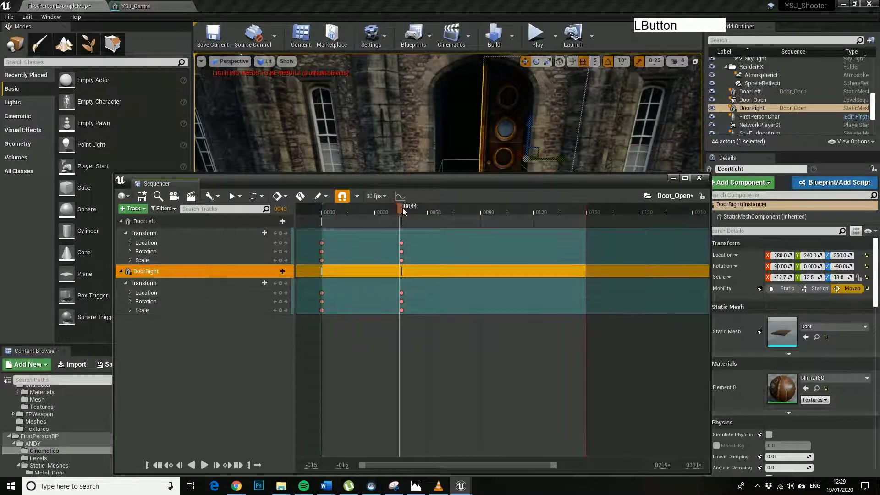
Move DoorRight to X 320, Y 350 at frame 45, keyframe it, and play back the doors opening
{"action": "left_click_drag", "start_coordinate": [403, 210], "coordinate": [402, 208]}
{"action": "left_click_drag", "start_coordinate": [572, 156], "coordinate": [614, 155]}
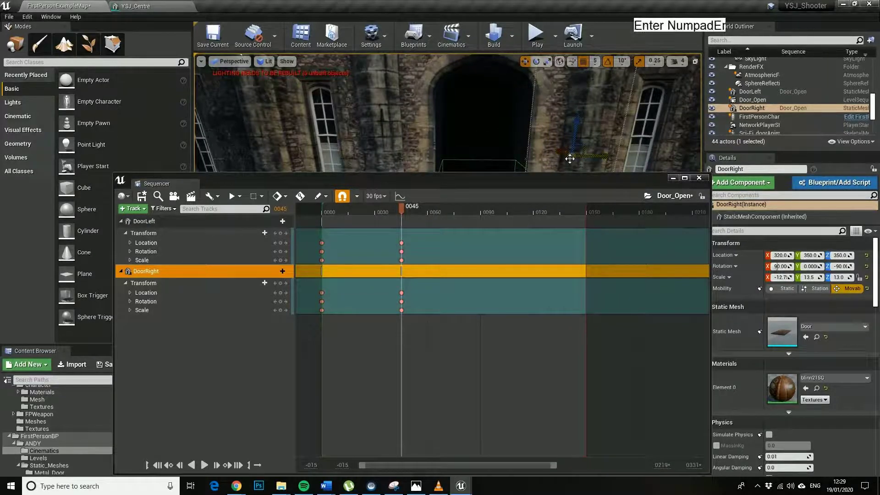
{"action": "left_click_drag", "start_coordinate": [401, 208], "coordinate": [316, 208]}
{"action": "key", "text": "space"}
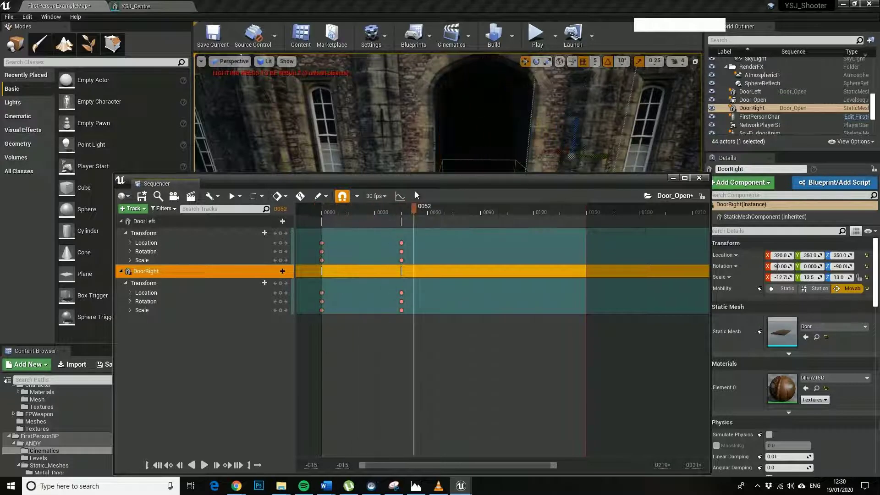
{"action": "left_click_drag", "start_coordinate": [432, 193], "coordinate": [338, 193]}
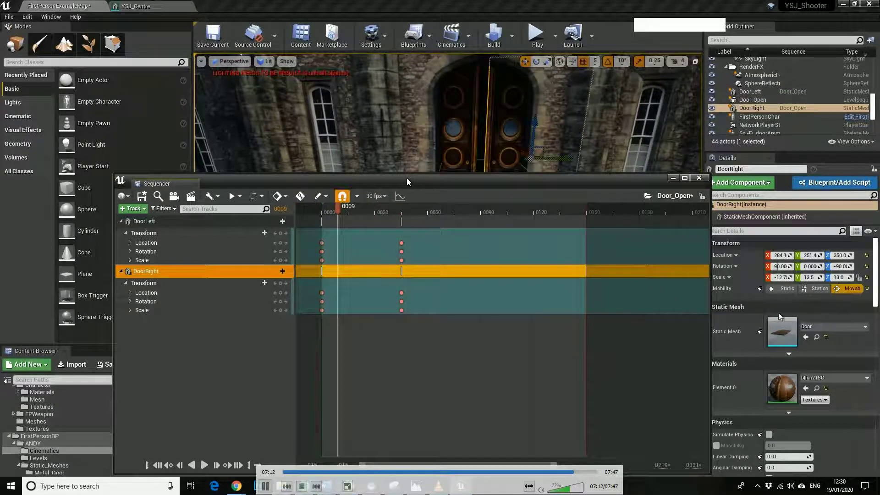
{"action": "left_click_drag", "start_coordinate": [406, 179], "coordinate": [396, 176]}
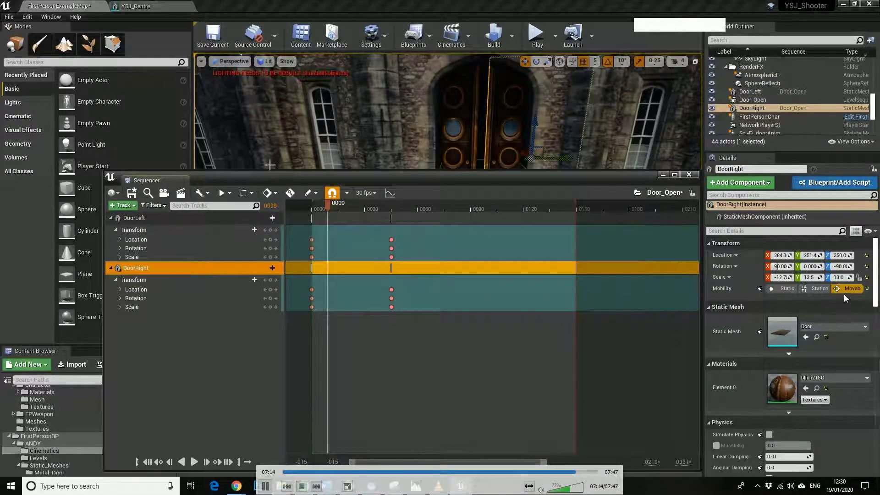
{"action": "key", "text": "alt+F9"}
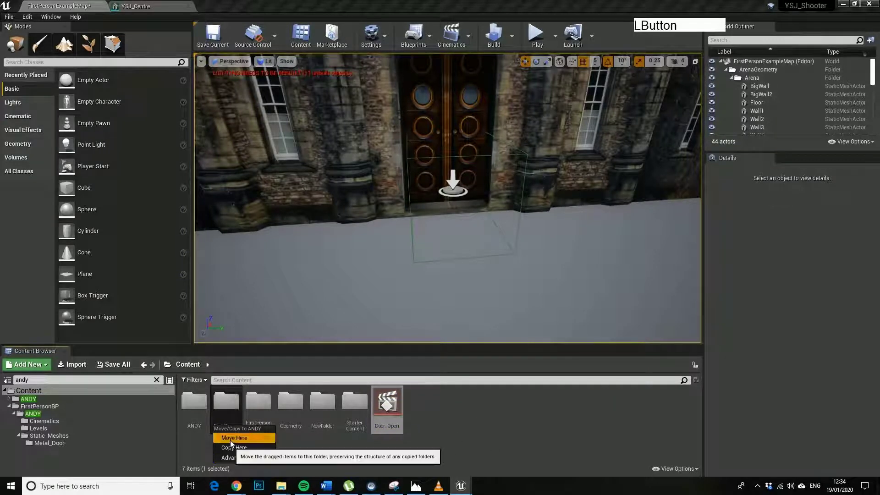
Create a Cinematics folder inside the Content root's ANDY folder and move the Door_Open sequence into it
{"action": "double_click", "coordinate": [188, 408]}
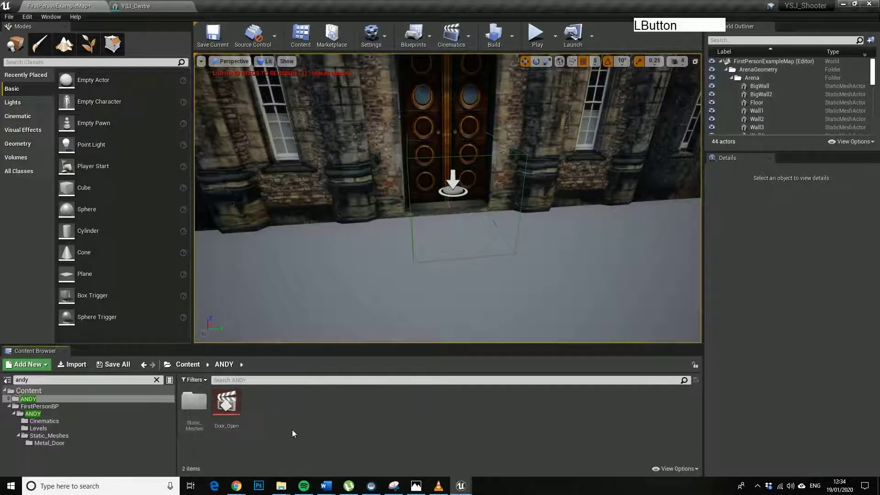
{"action": "right_click", "coordinate": [301, 423]}
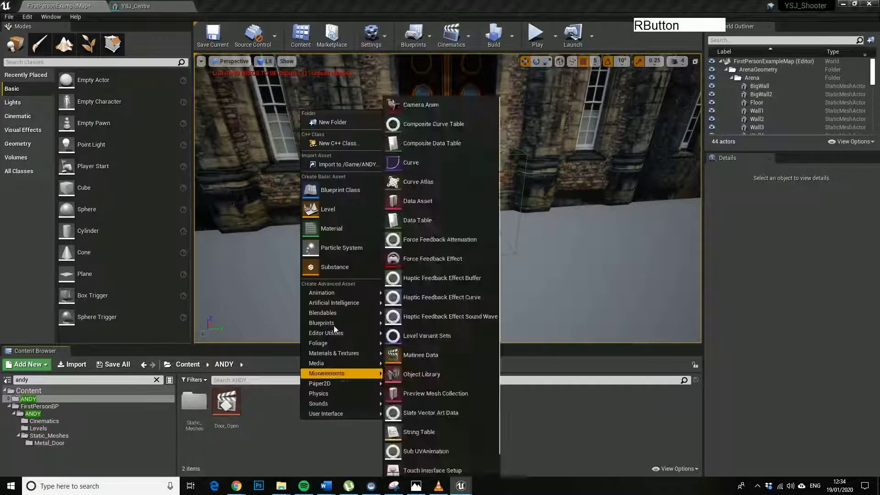
{"action": "left_click", "coordinate": [330, 122]}
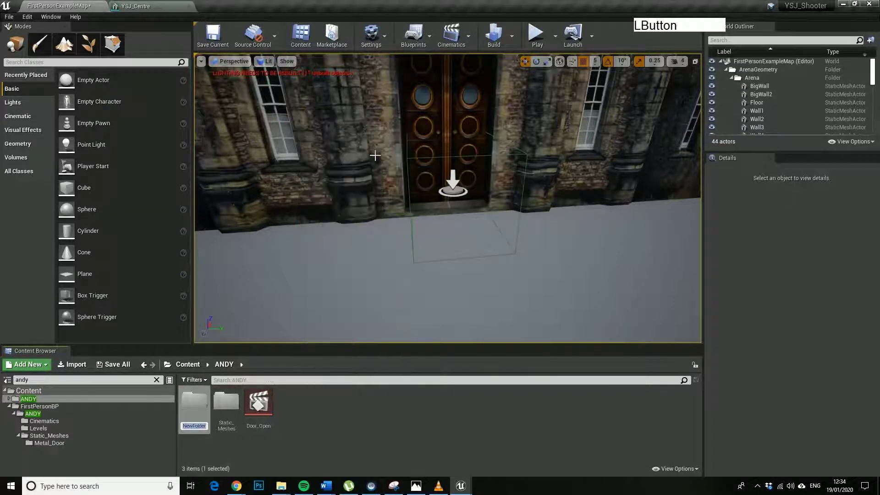
{"action": "type", "text": "Cinema"}
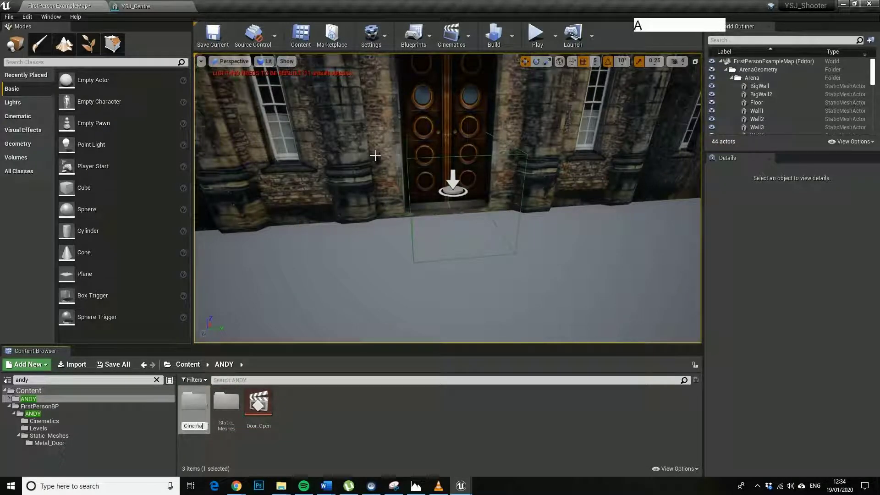
{"action": "key", "text": "Return"}
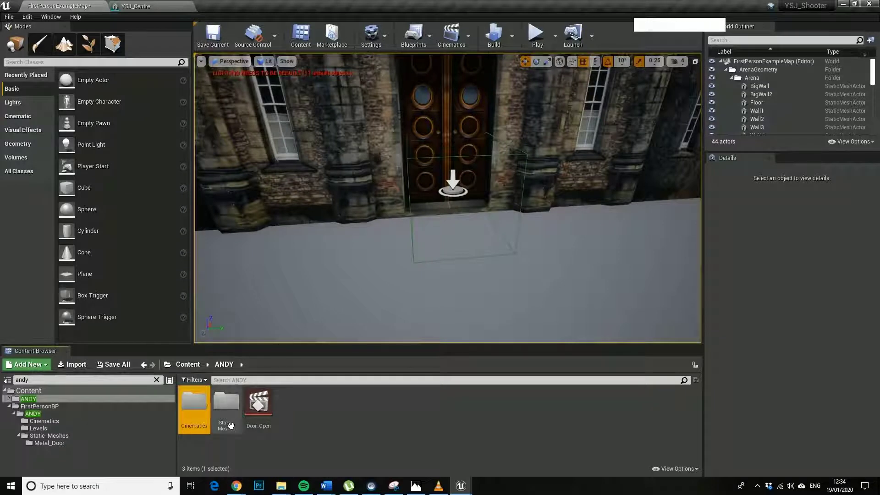
{"action": "left_click_drag", "start_coordinate": [259, 404], "coordinate": [194, 405]}
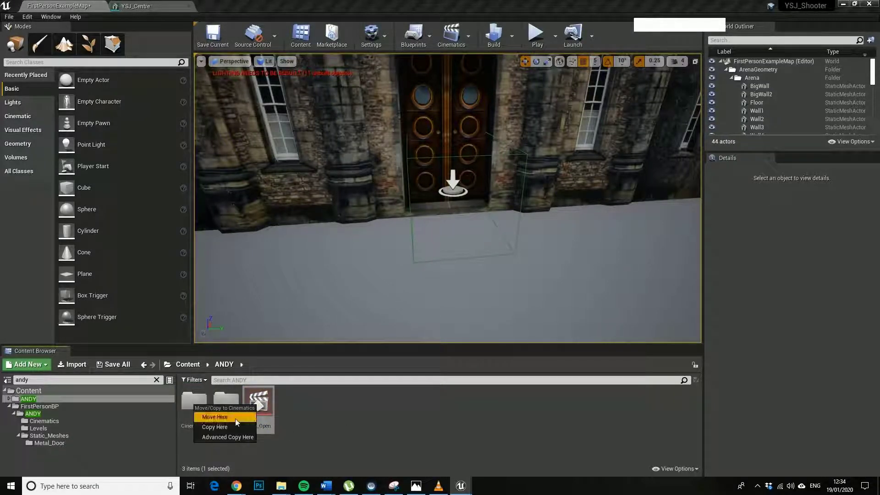